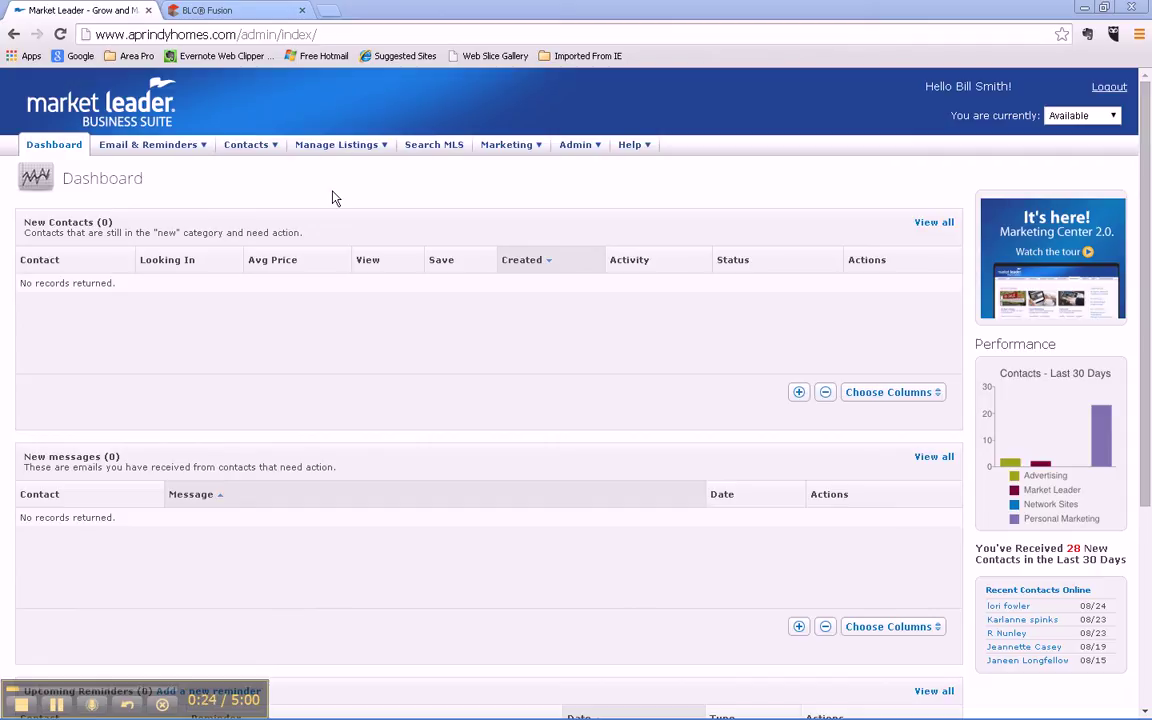
Step: From Manage Listings > Showcase Properties, start creating a new custom showcase property
click(362, 145)
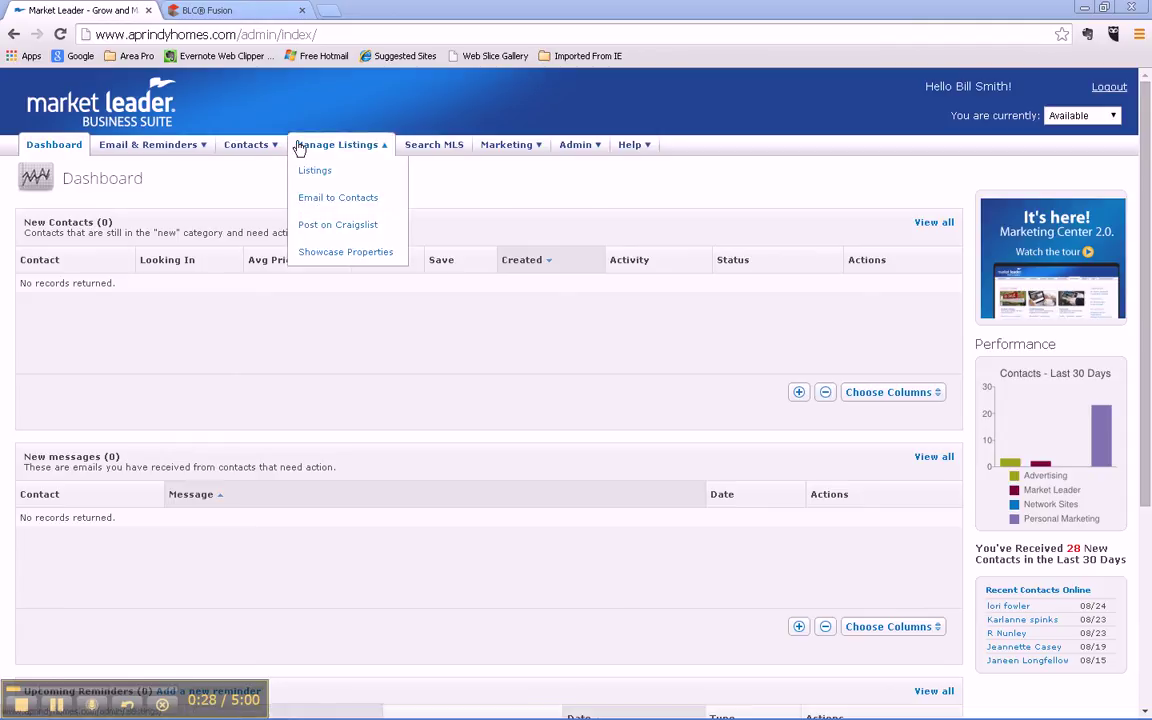
mouse_move(216, 152)
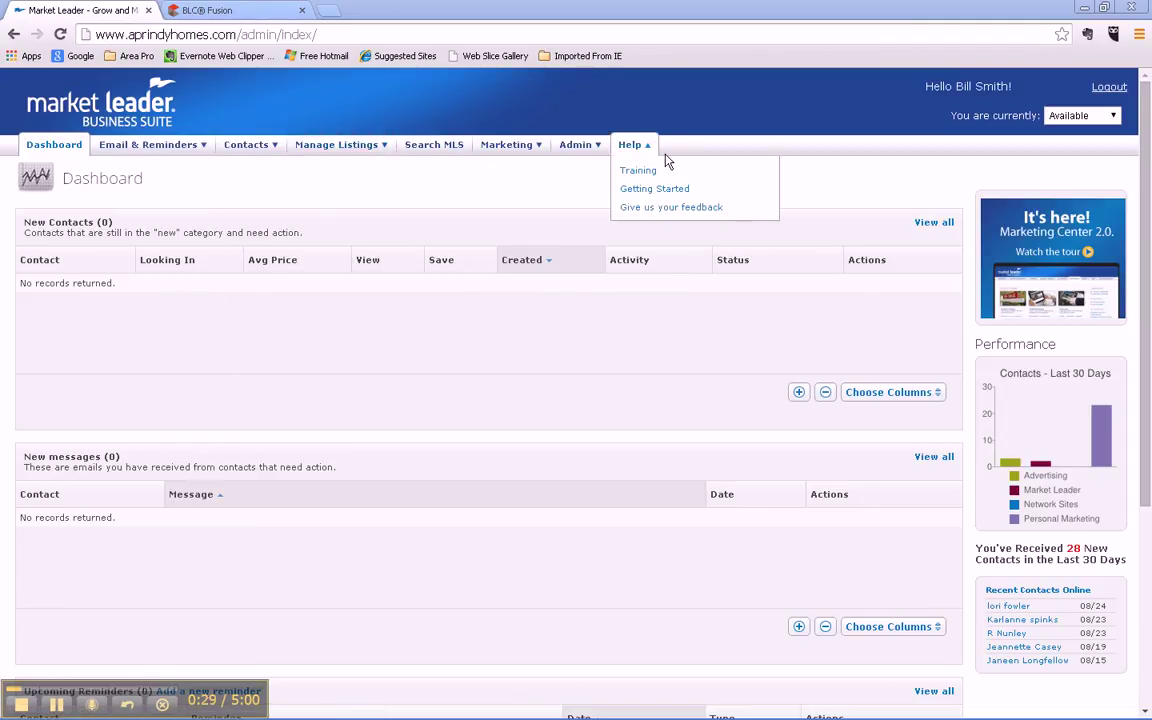
mouse_move(336, 150)
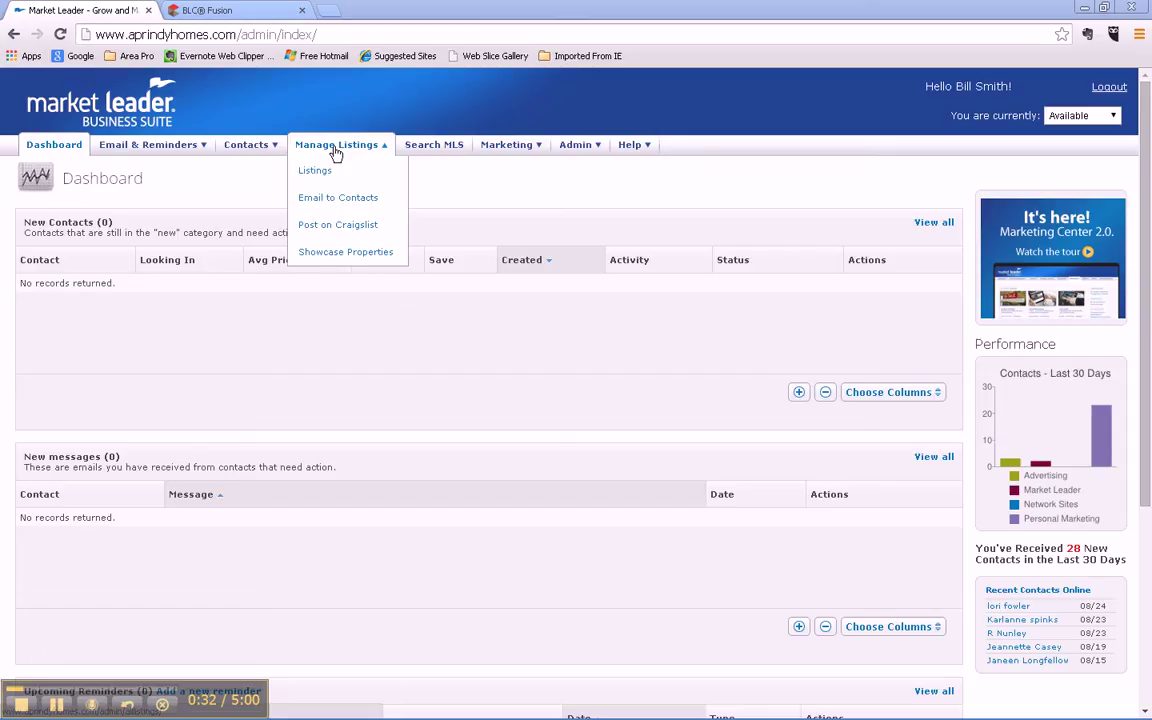
click(332, 256)
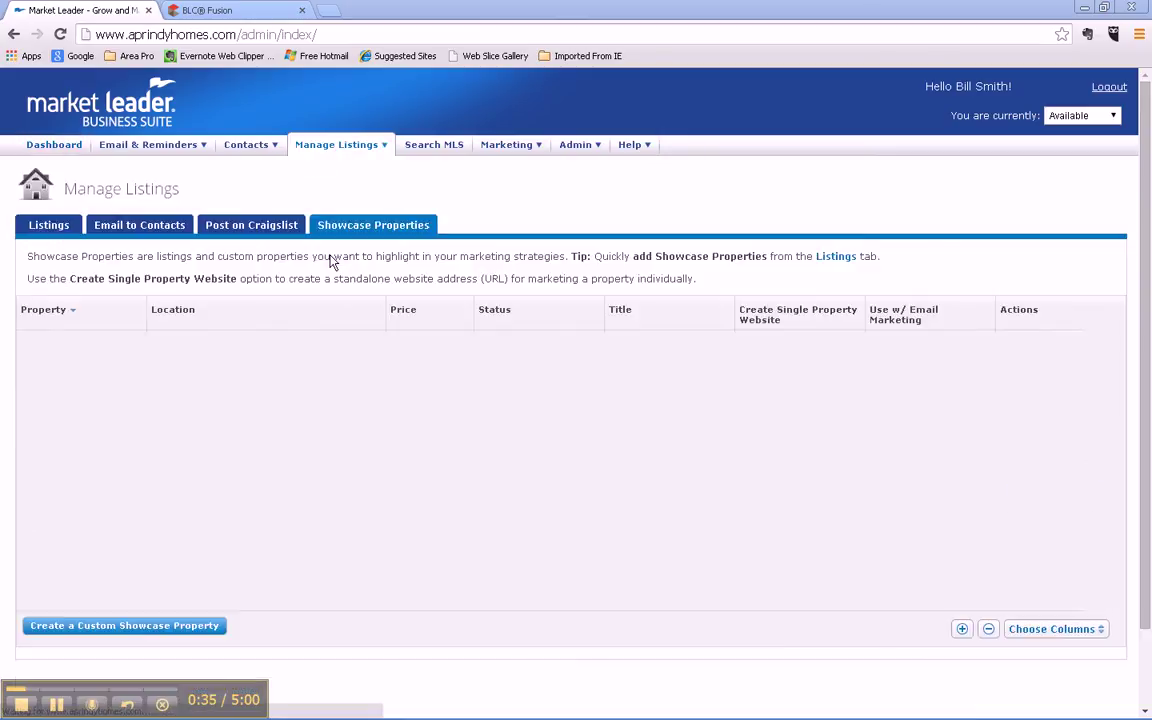
click(135, 628)
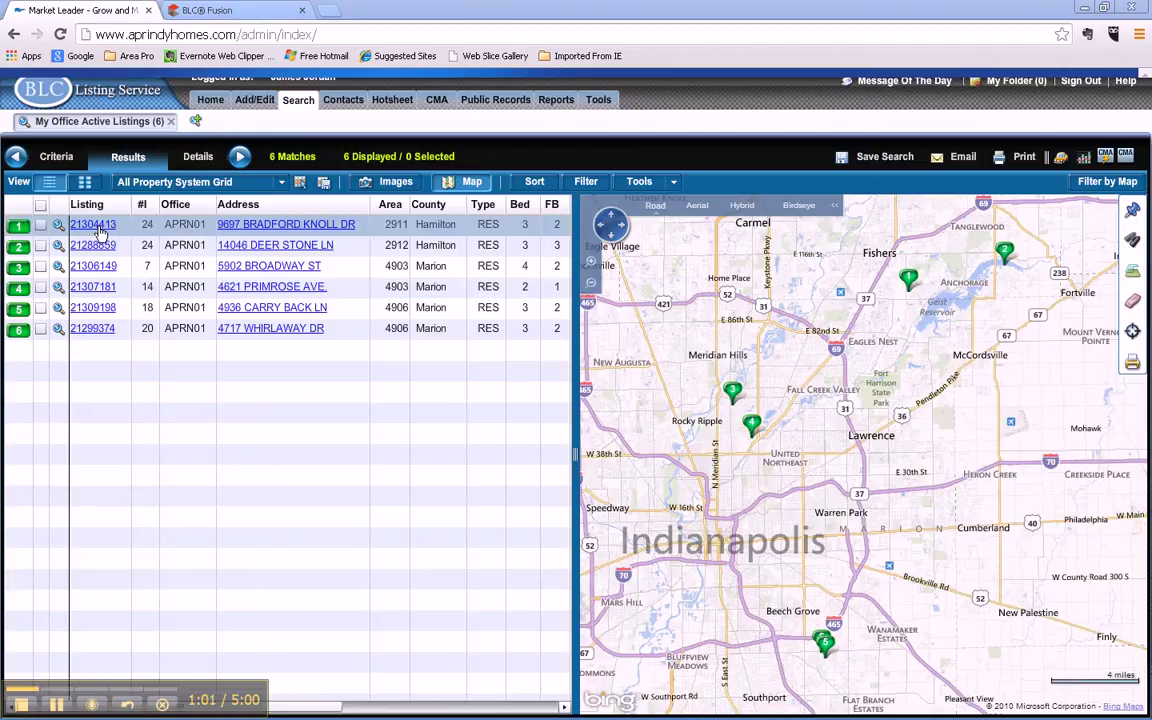
click(96, 226)
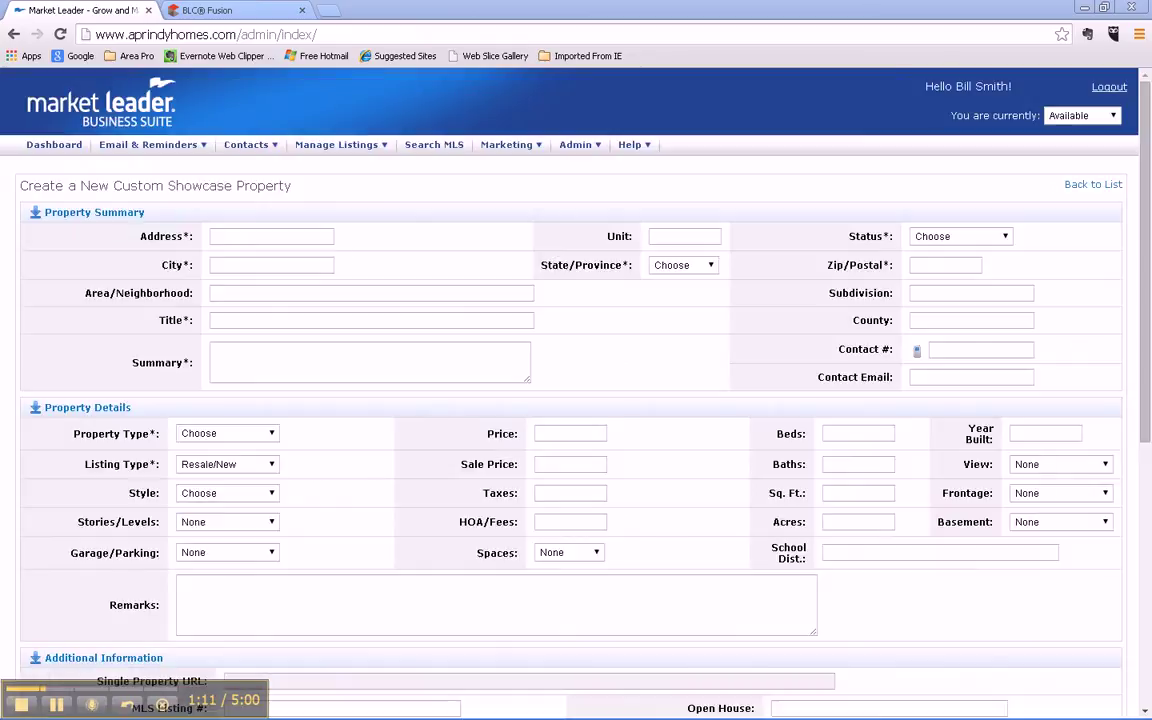
click(253, 238)
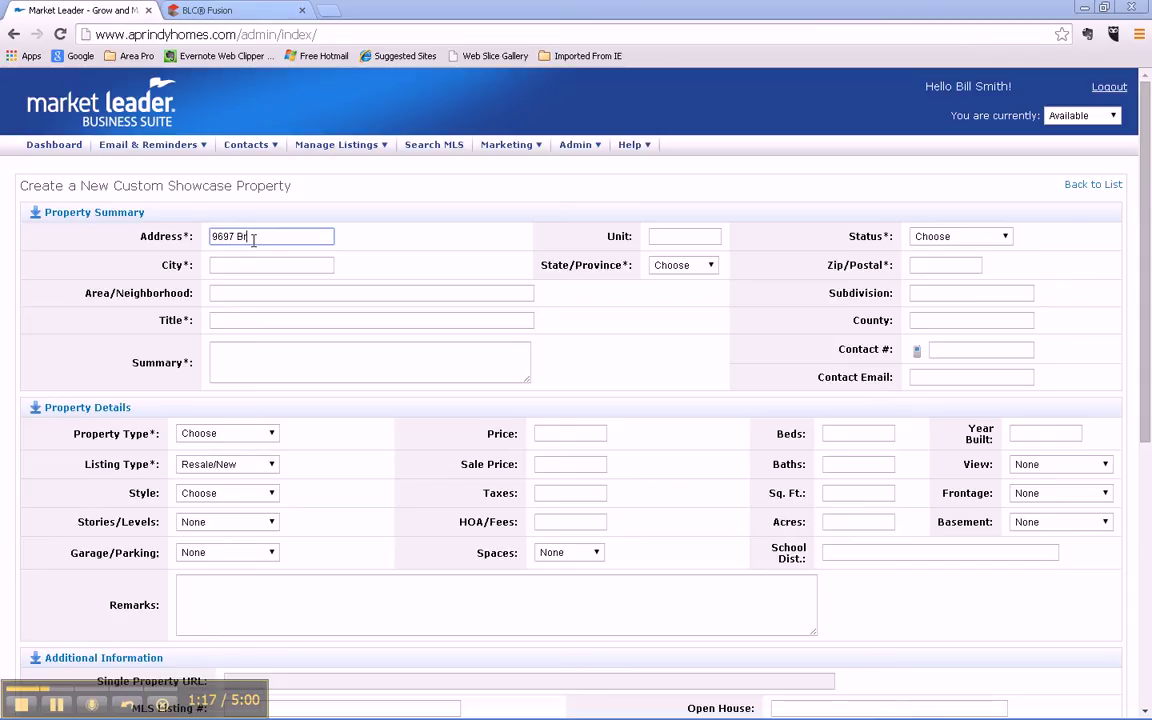
key(Tab)
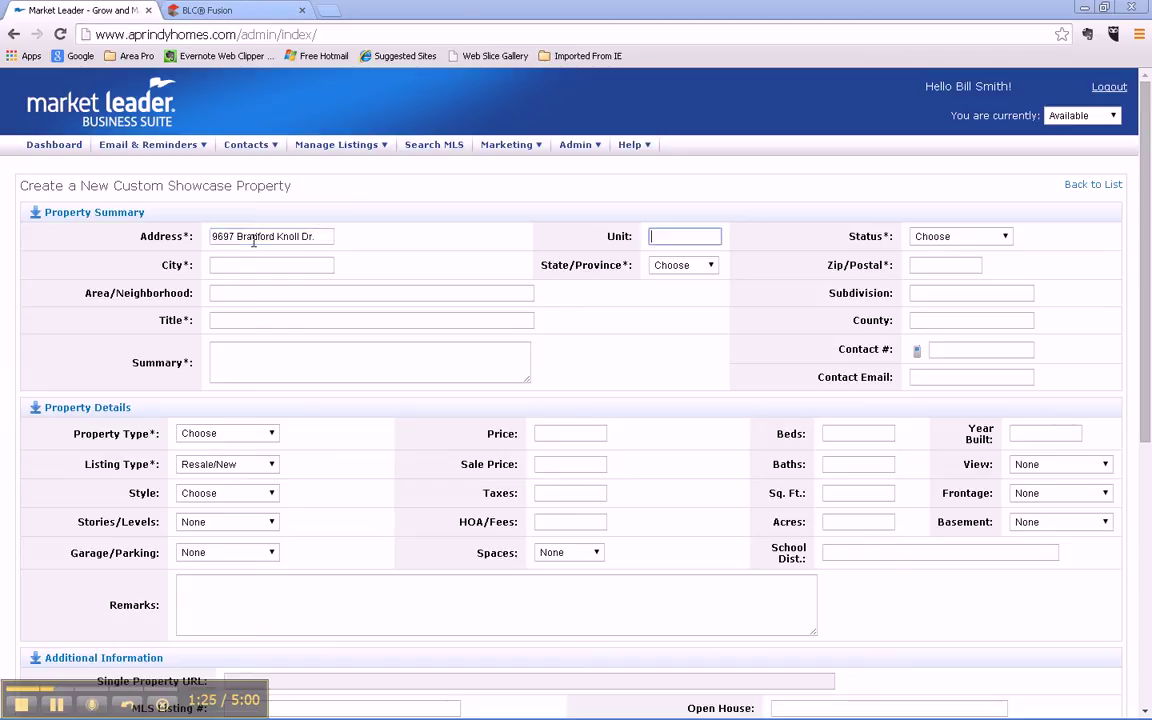
key(Tab)
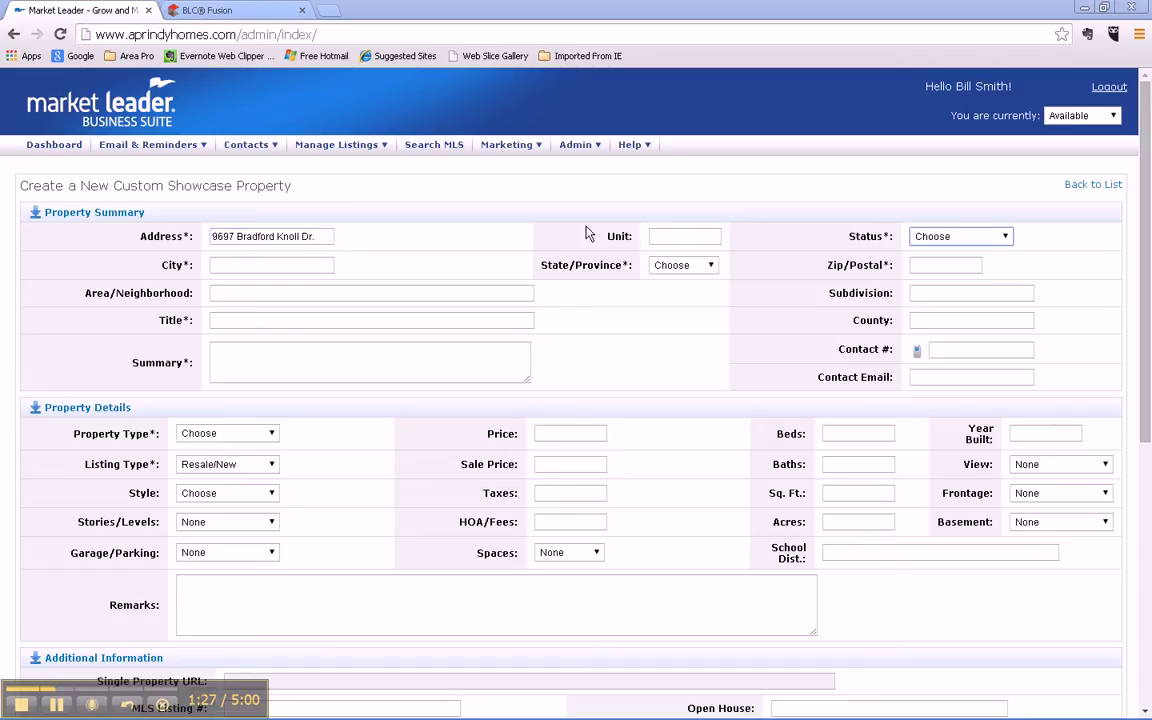
click(1003, 237)
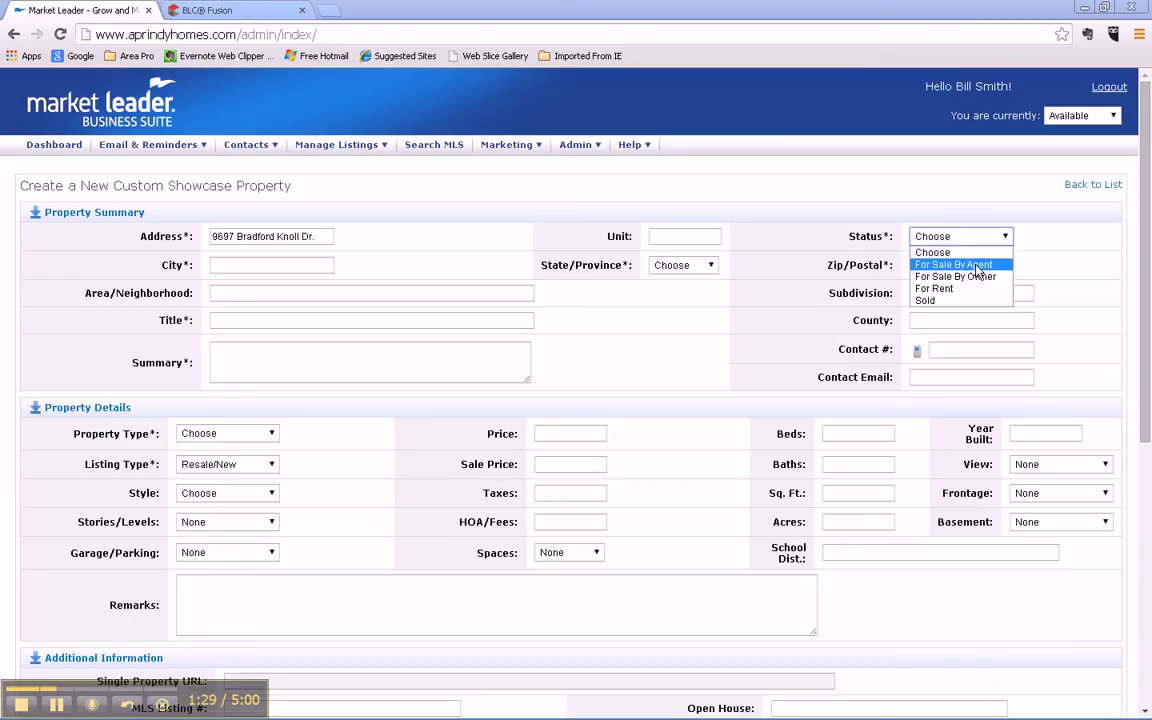
click(990, 264)
Step: Fill in city Fishers, state IN and zip code 46038
click(220, 264)
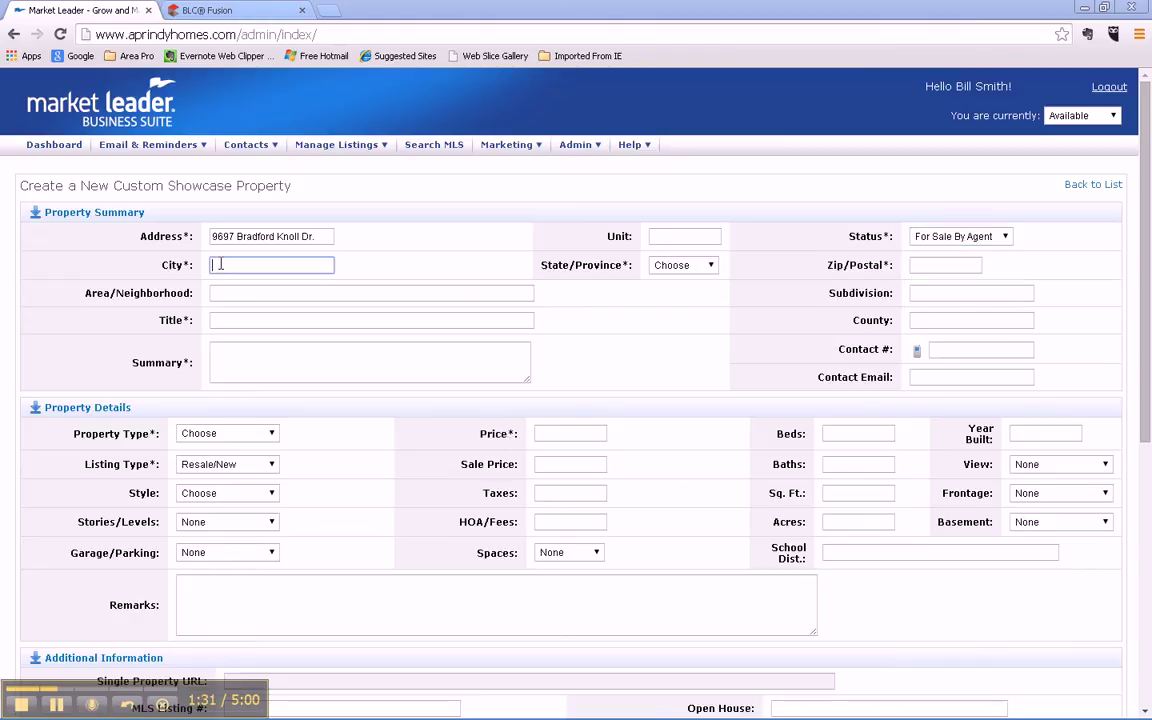
text(Fishers)
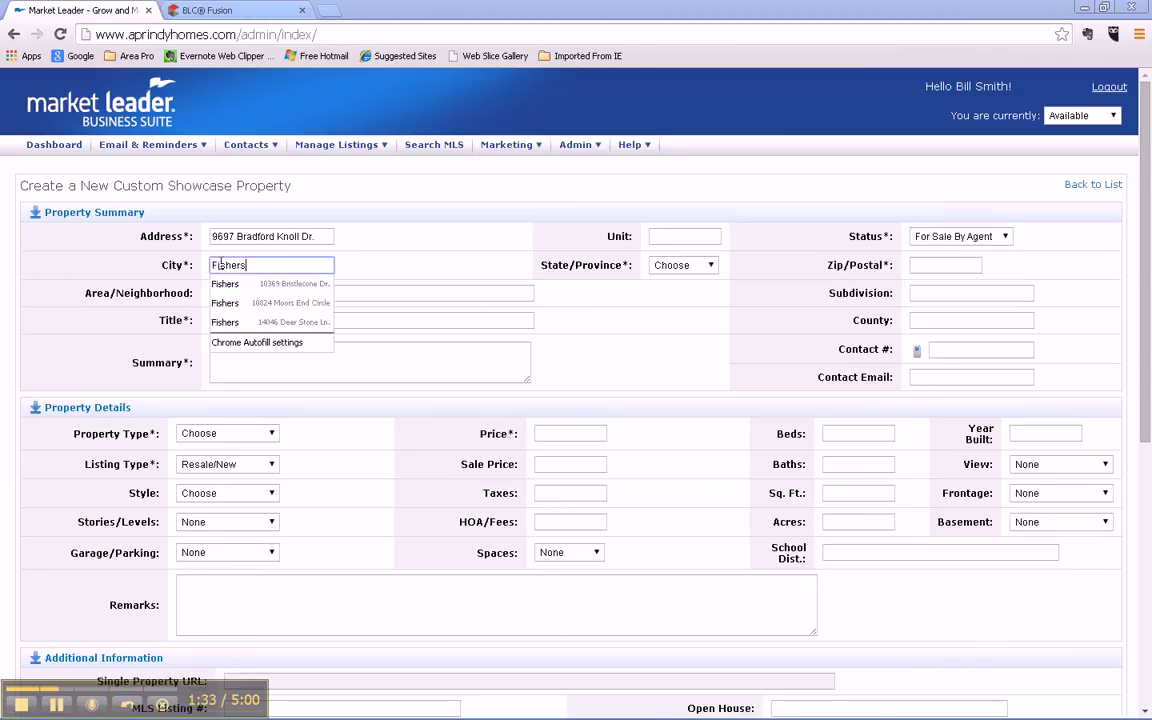
key(Tab)
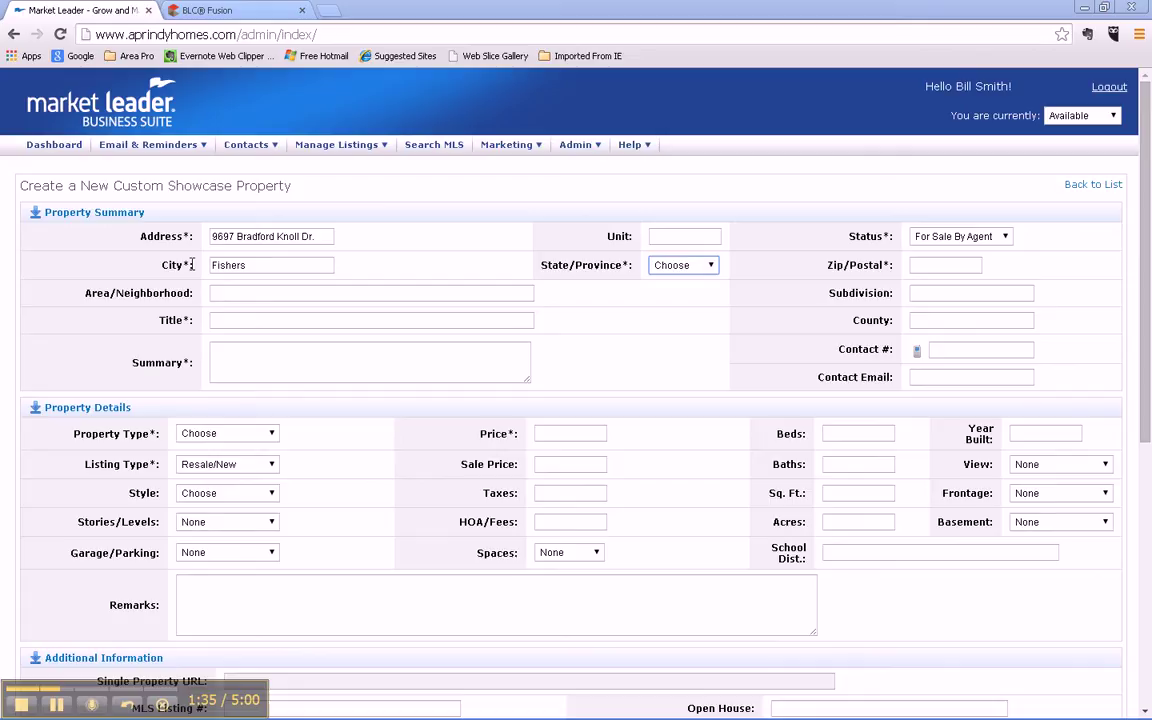
click(710, 265)
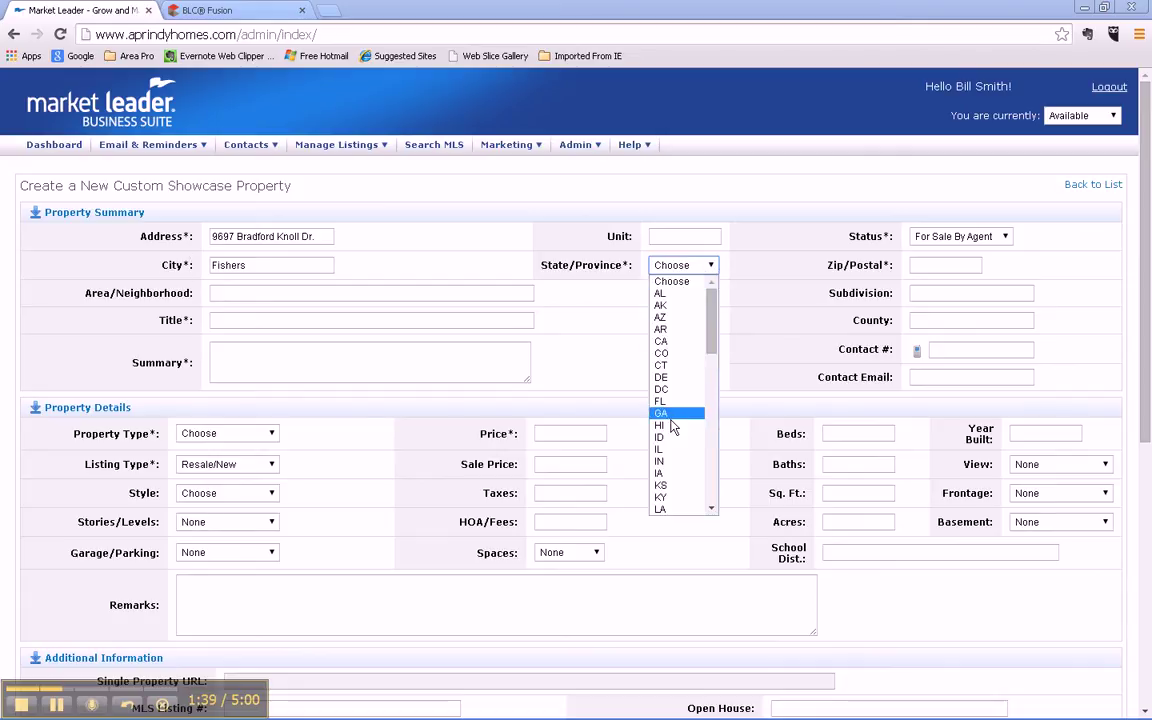
click(666, 462)
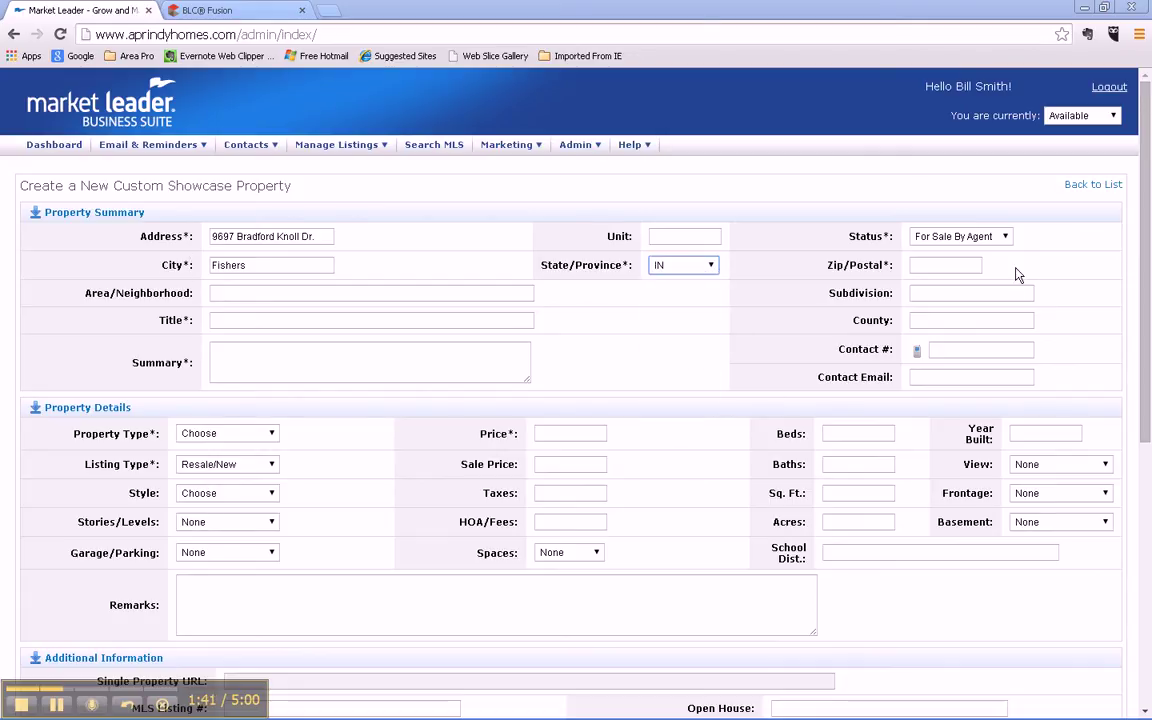
click(950, 264)
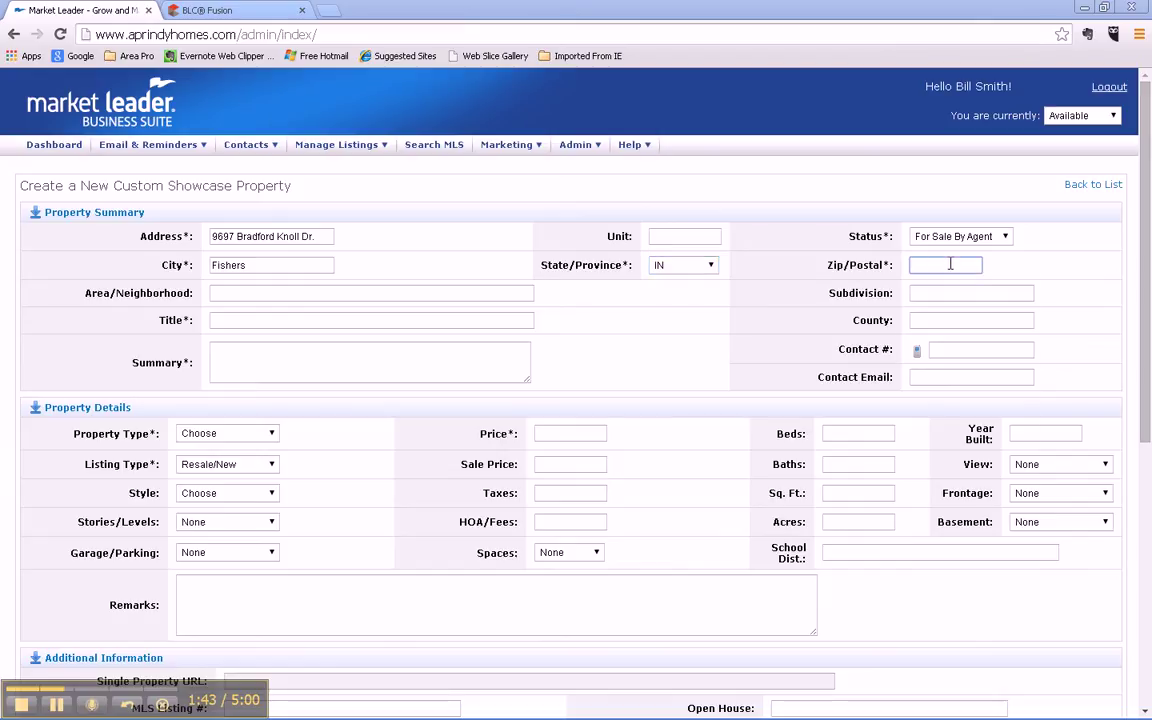
text(46038)
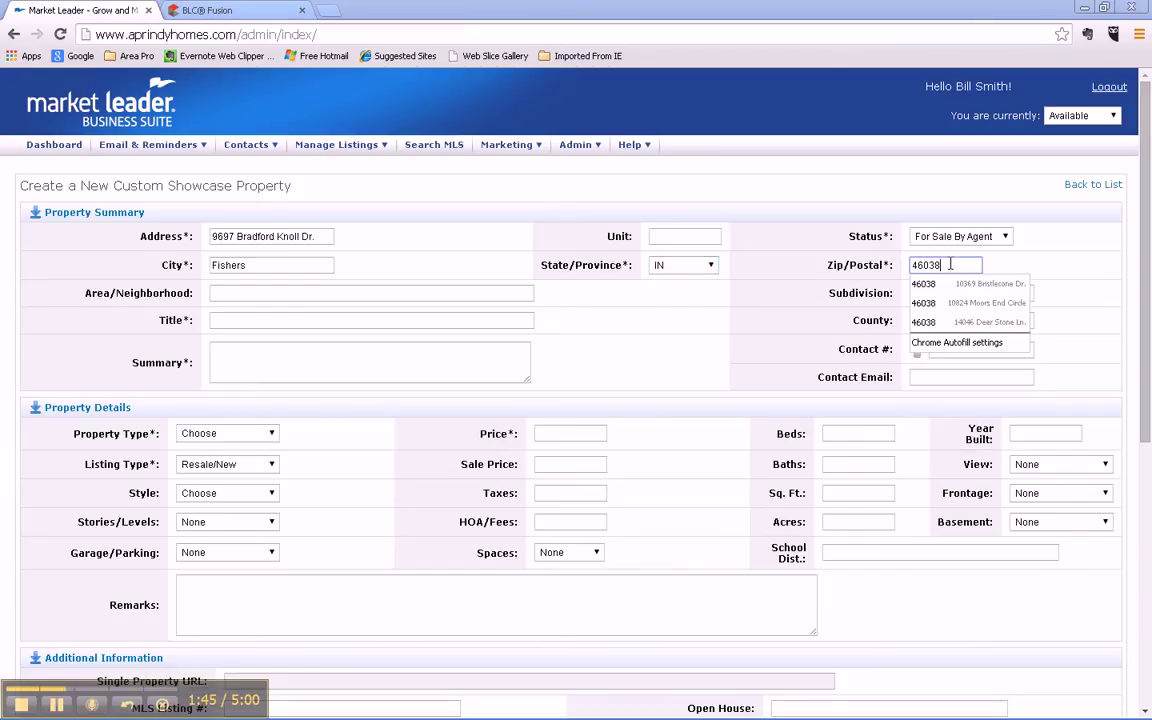
click(235, 318)
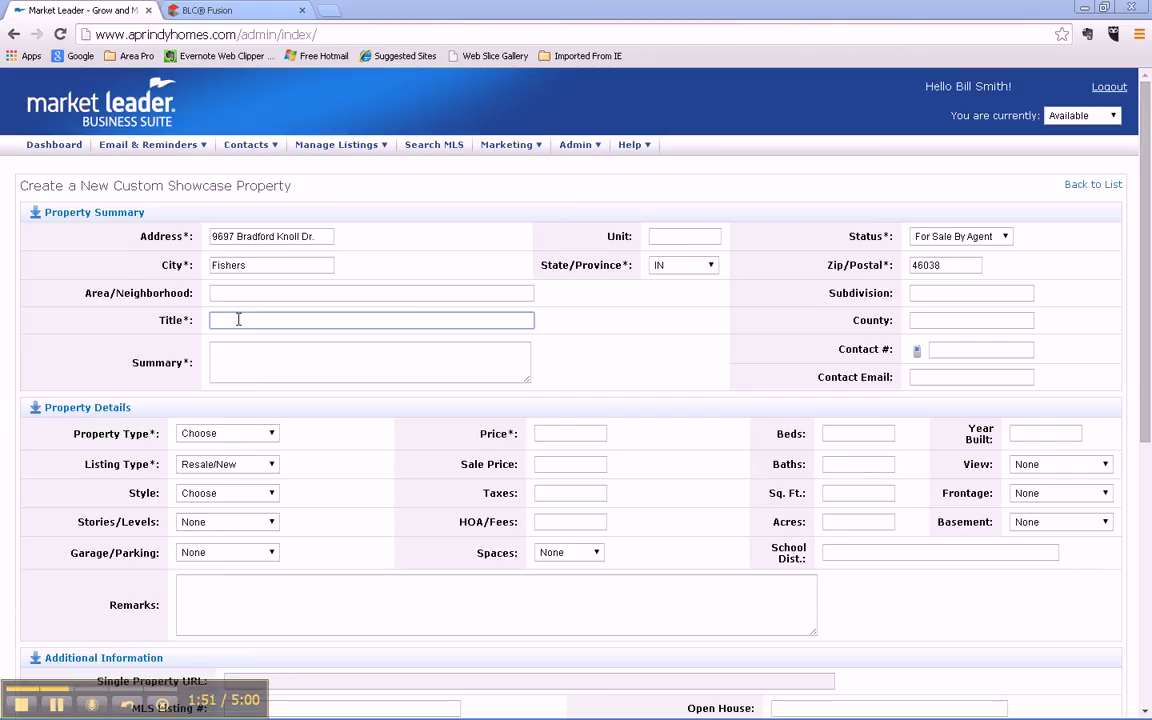
Step: Title it 'First Floor Master' with a summary about master bedroom, screened porch and full basement
text(First Floor Master)
click(243, 349)
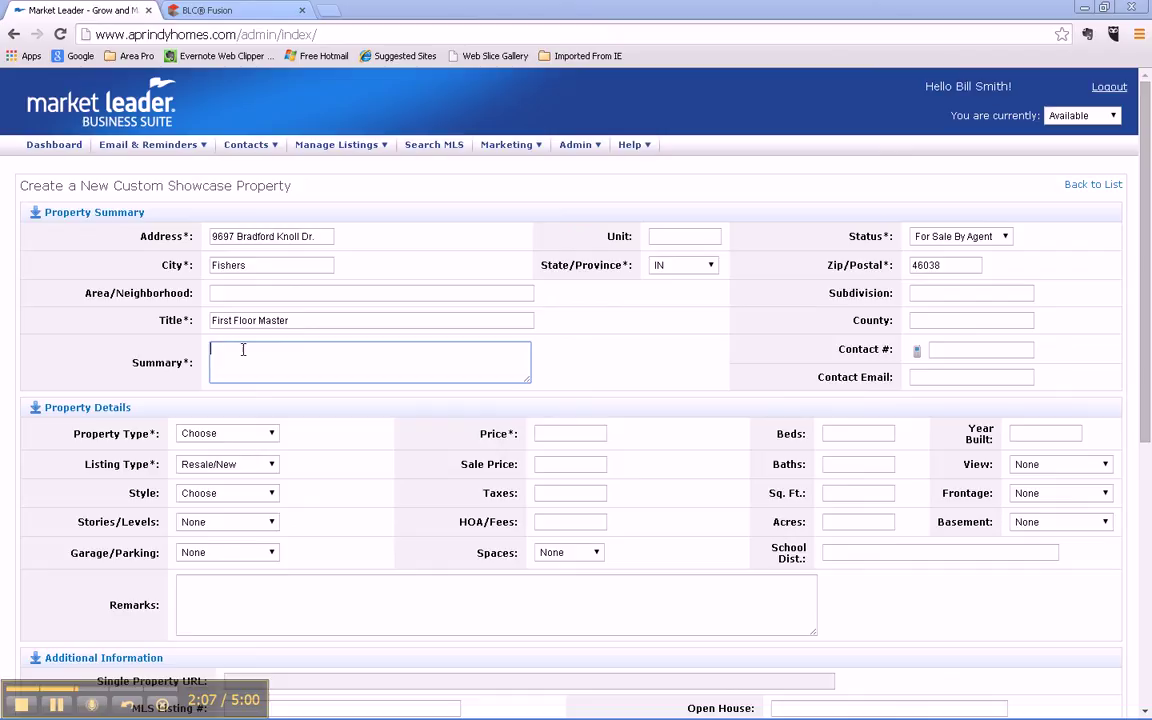
text(Great home with a first floor master bedr)
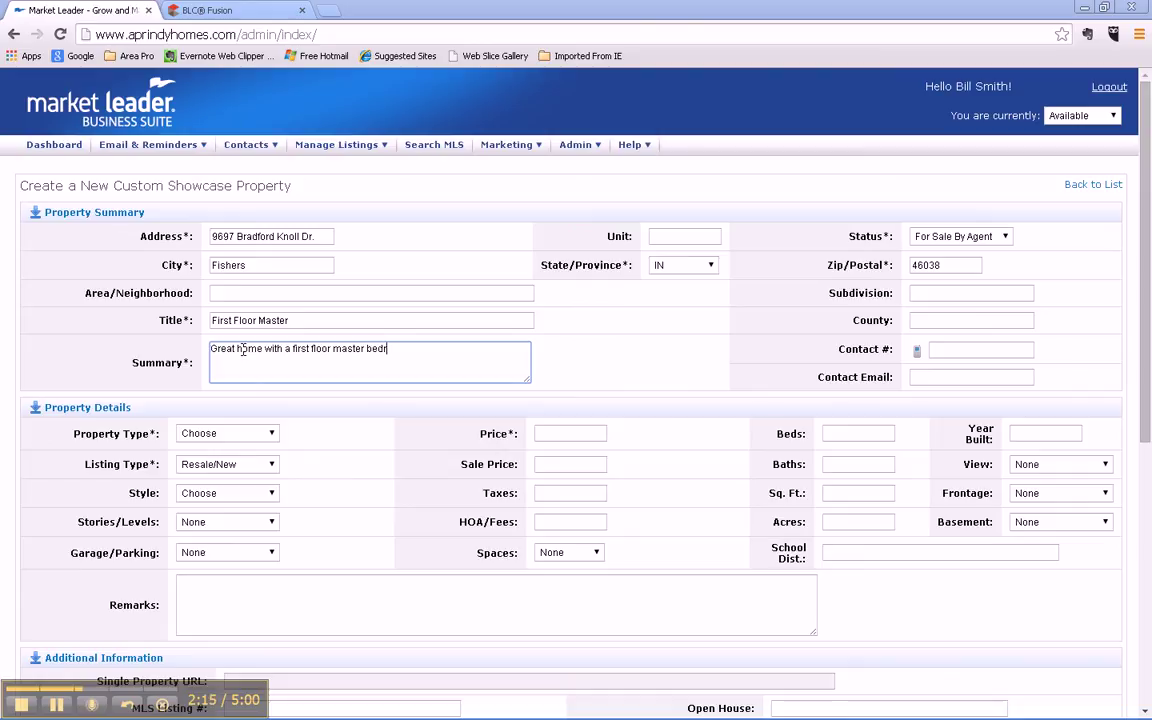
text(oom, screened porch and)
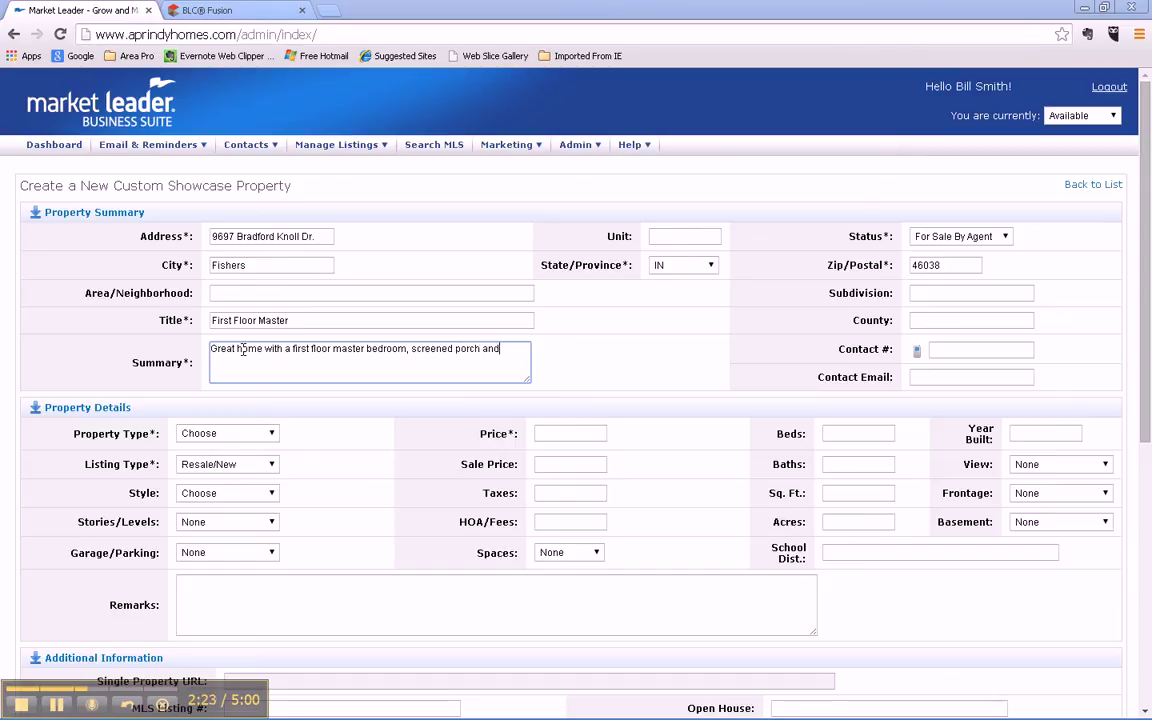
text( full basement.)
Step: Set property type Single Family, listing type Resale/New, and price 225,000
click(274, 434)
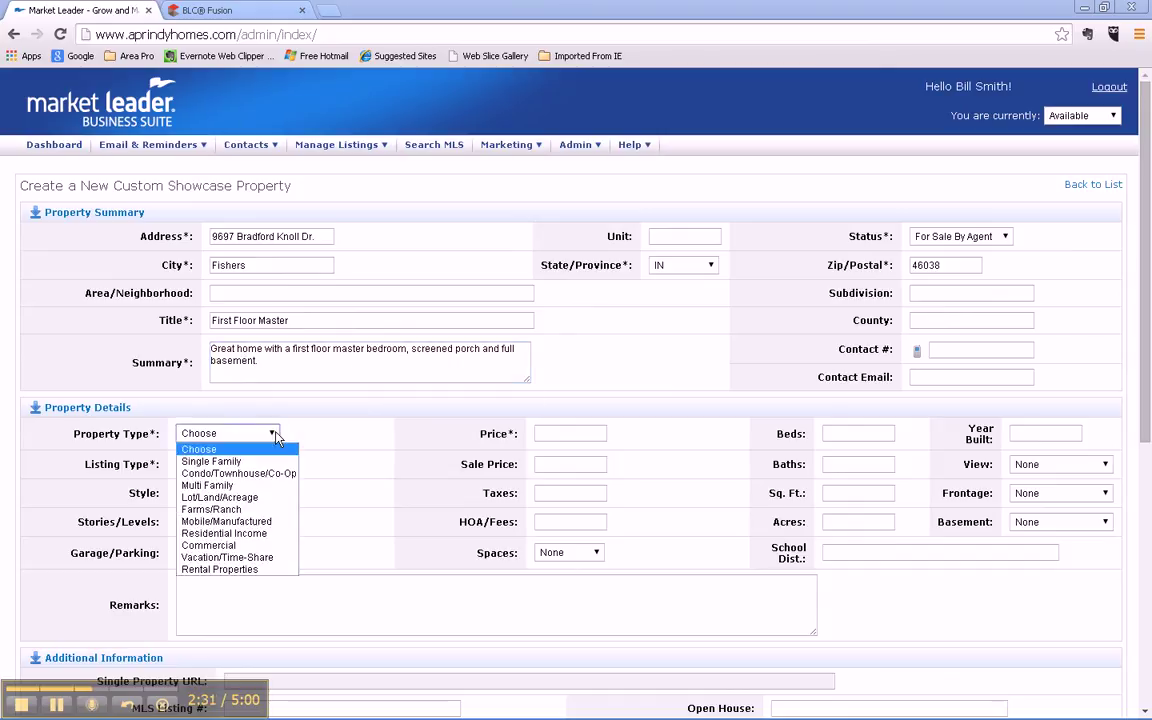
click(215, 461)
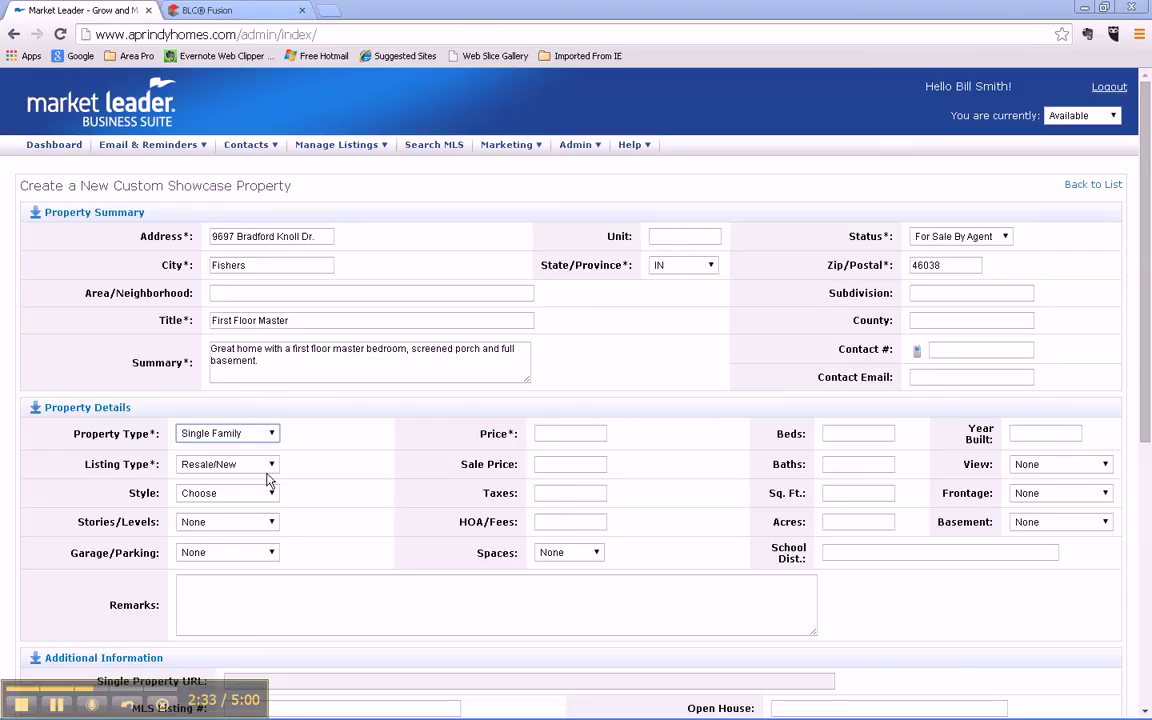
click(271, 466)
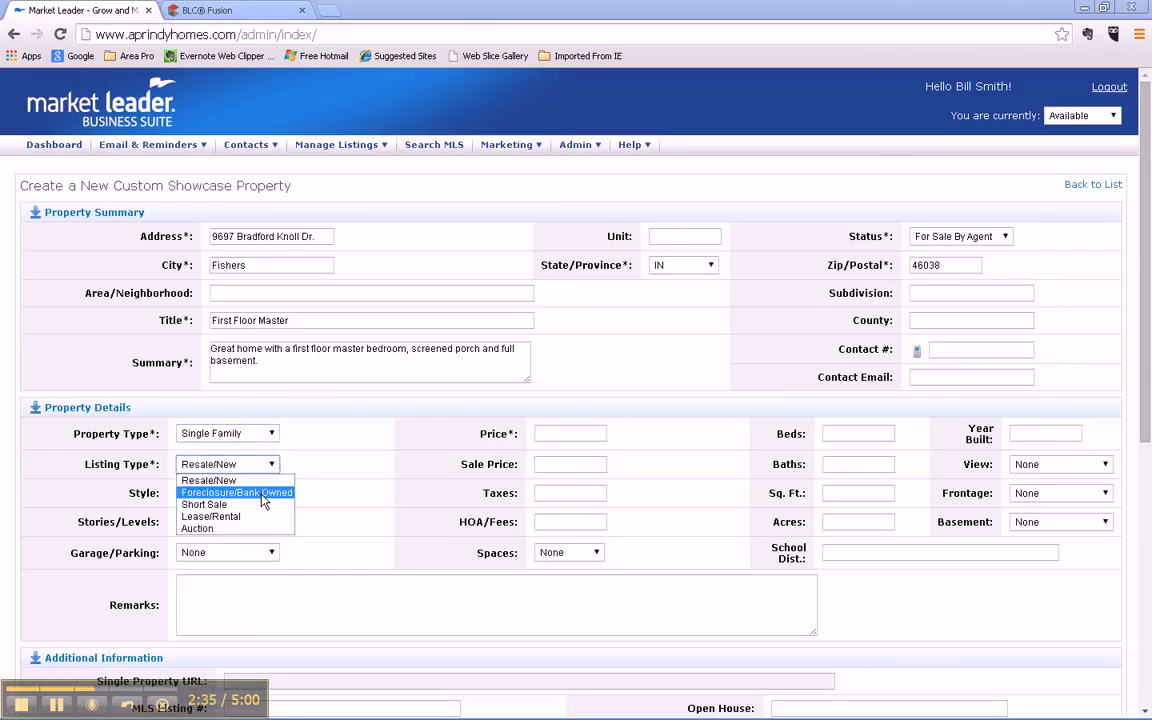
click(262, 480)
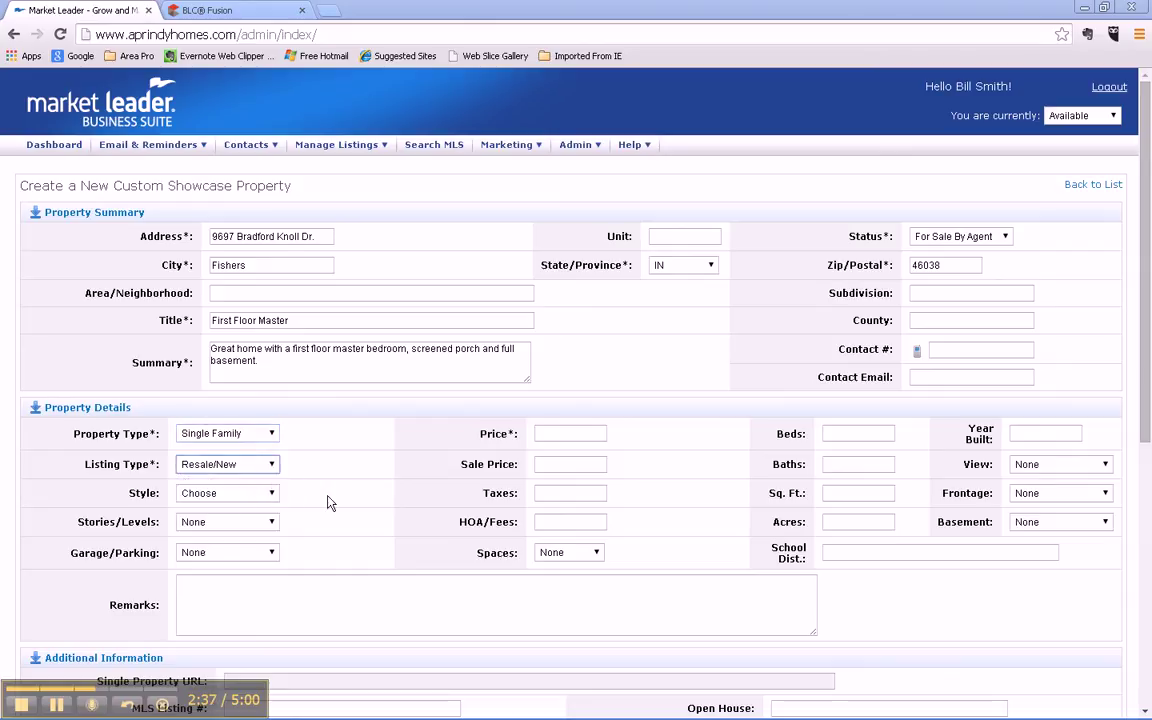
click(604, 432)
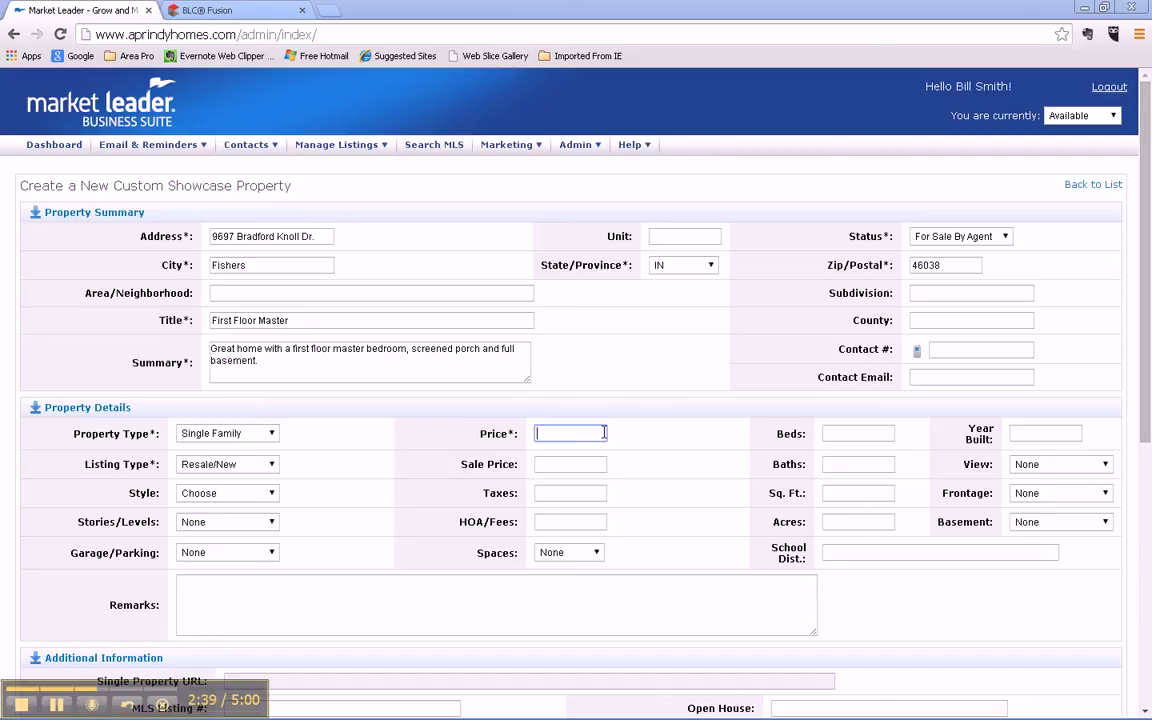
text(225,000)
Step: Select and copy the Property Description paragraph from the Bradford Knoll listing
scroll(680, 525, down, 2)
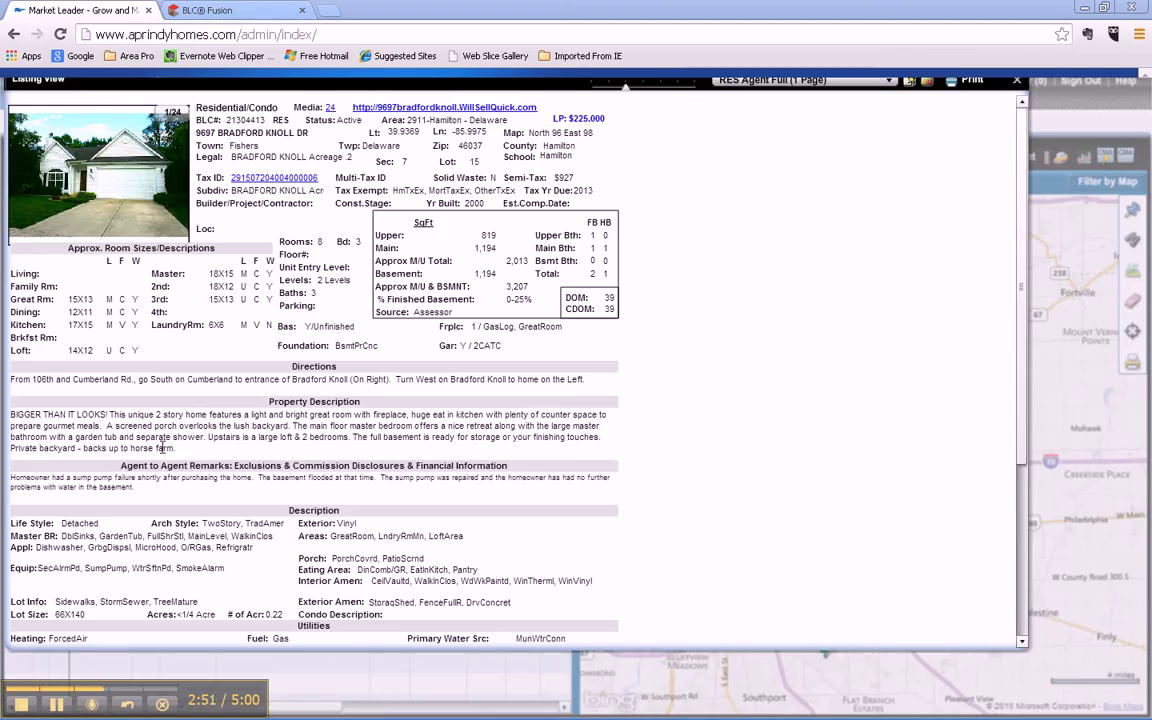
drag(176, 448, 11, 413)
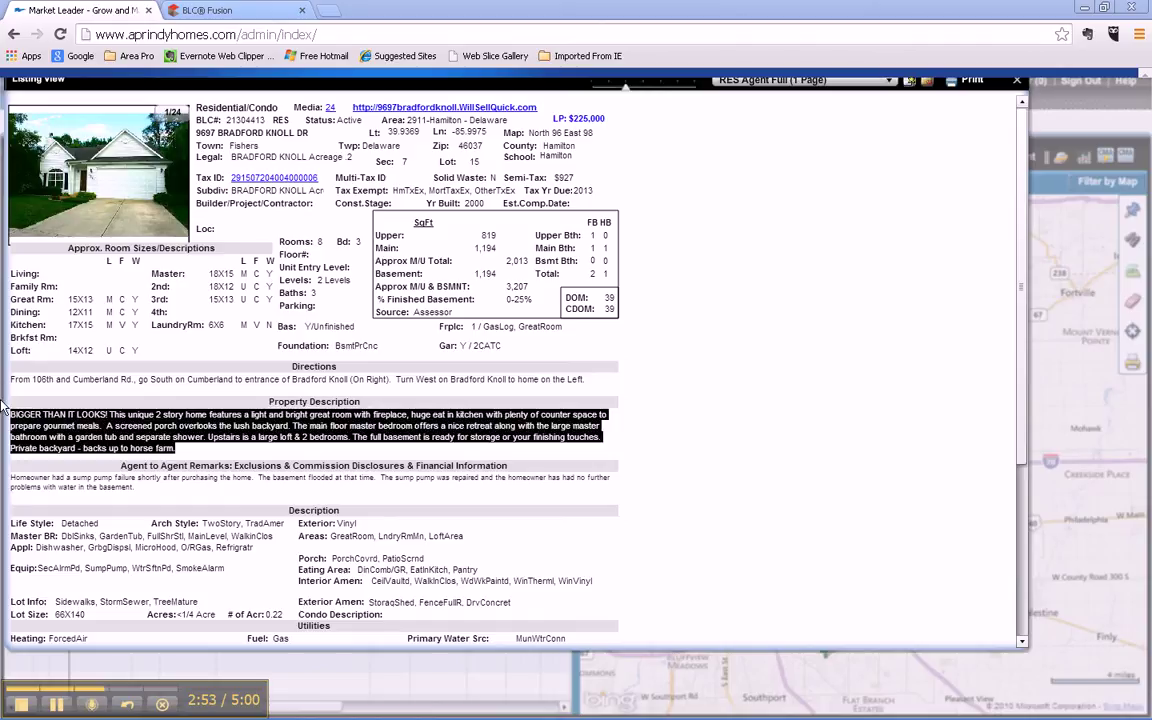
right_click(98, 430)
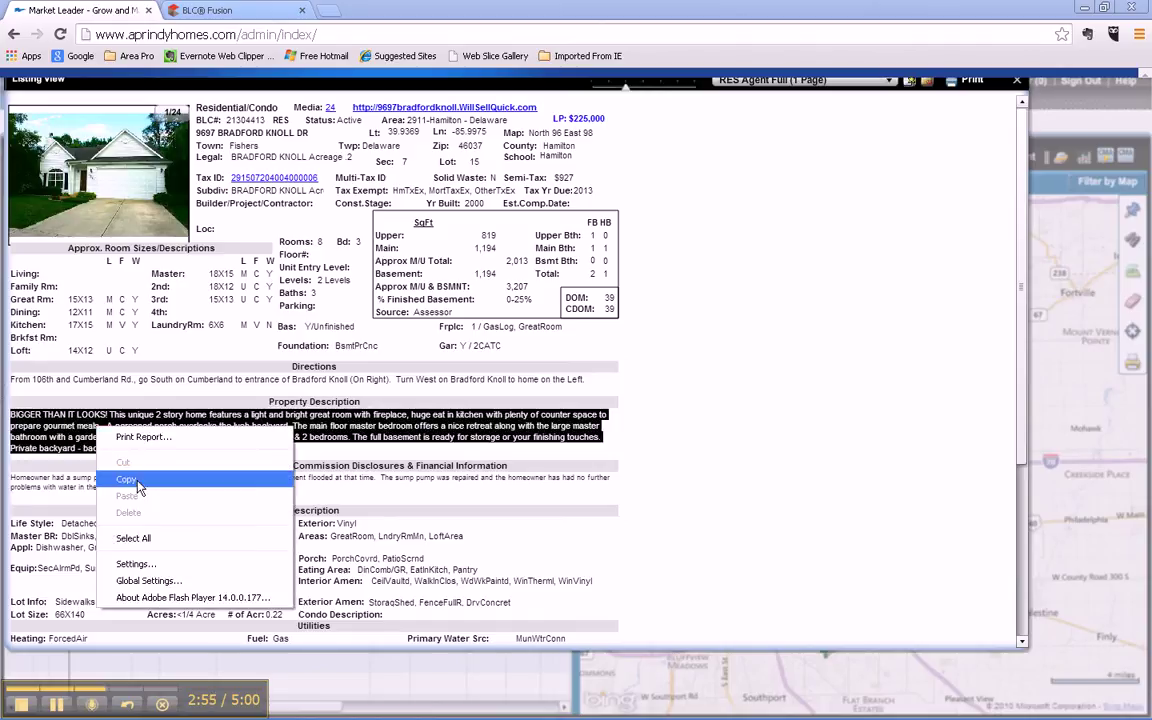
click(126, 479)
Step: Paste the copied 'BIGGER THAN IT LOOKS!' description into the showcase form's Remarks field
key(alt+Tab)
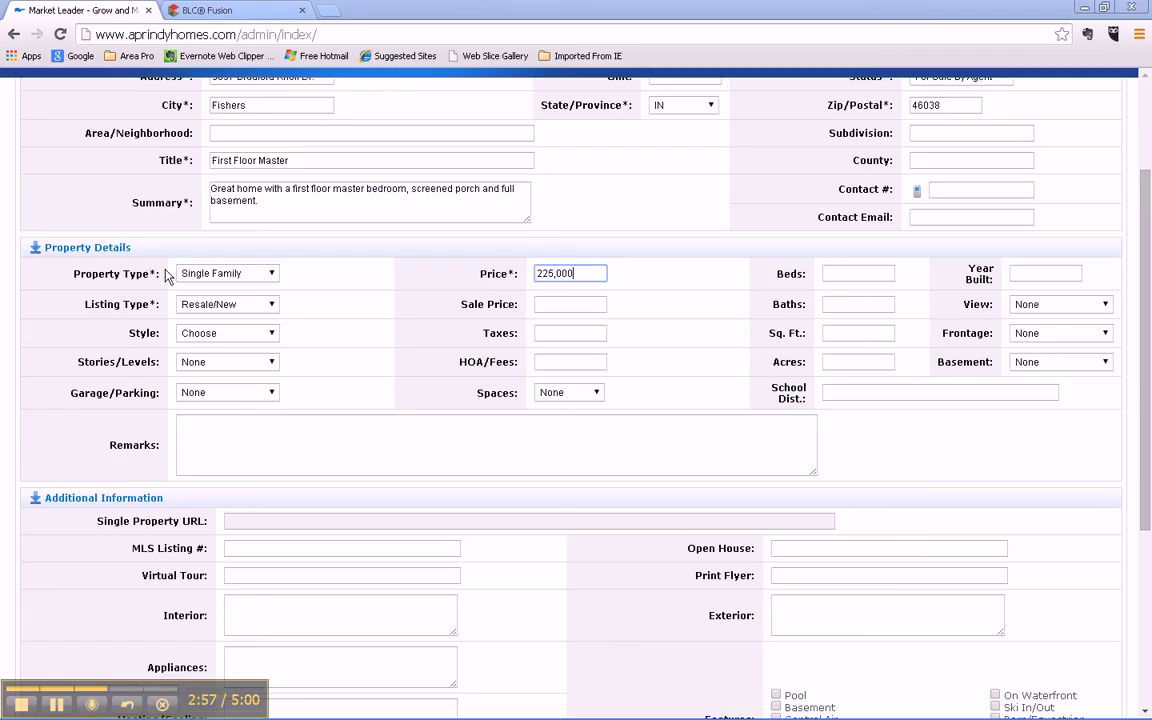
click(211, 428)
right_click(211, 427)
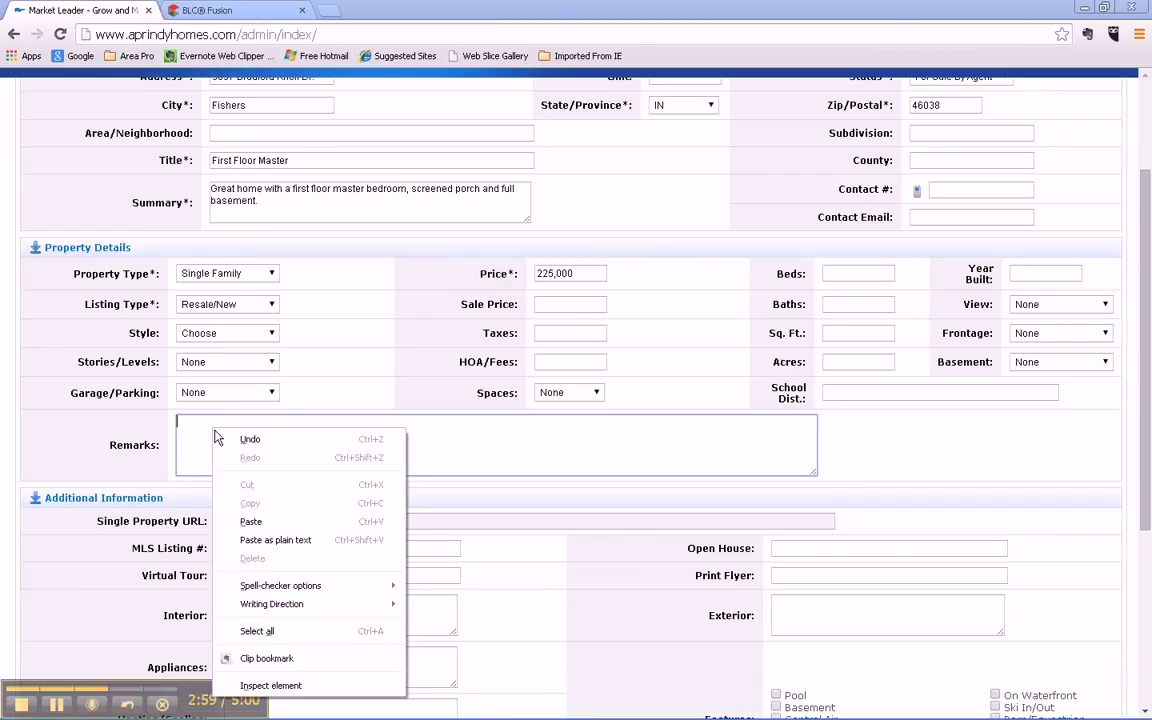
click(265, 519)
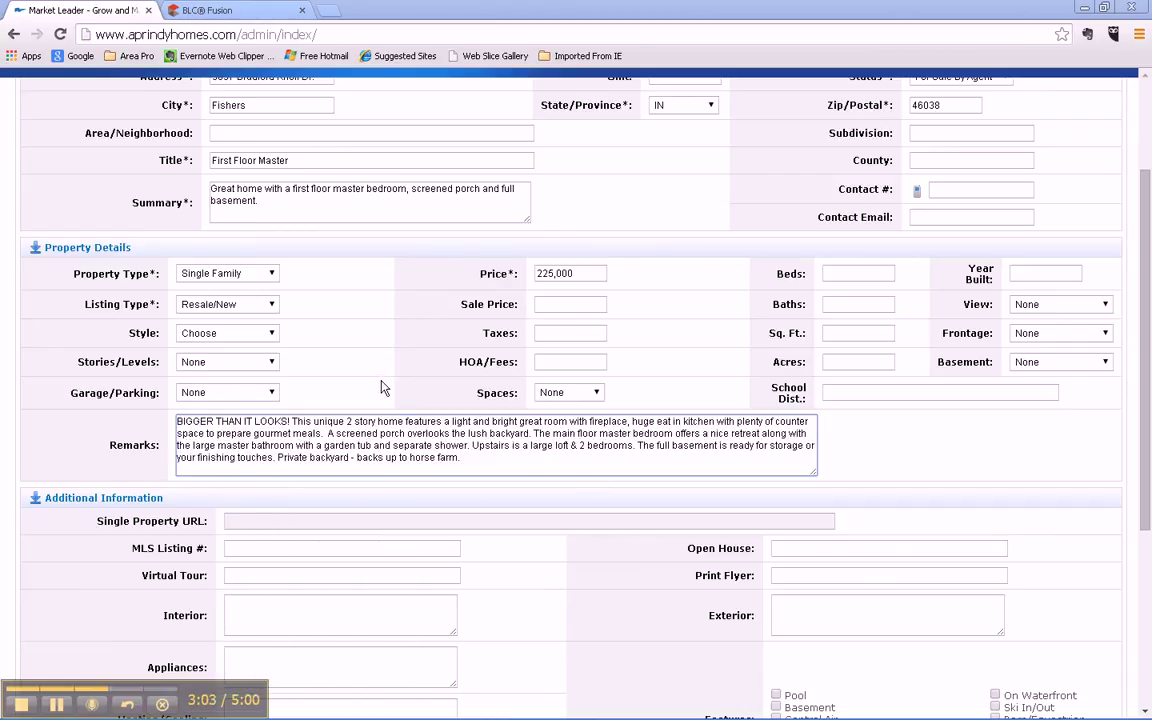
Step: Copy the BLC number 21304413 from the BLC Fusion listing view
click(238, 550)
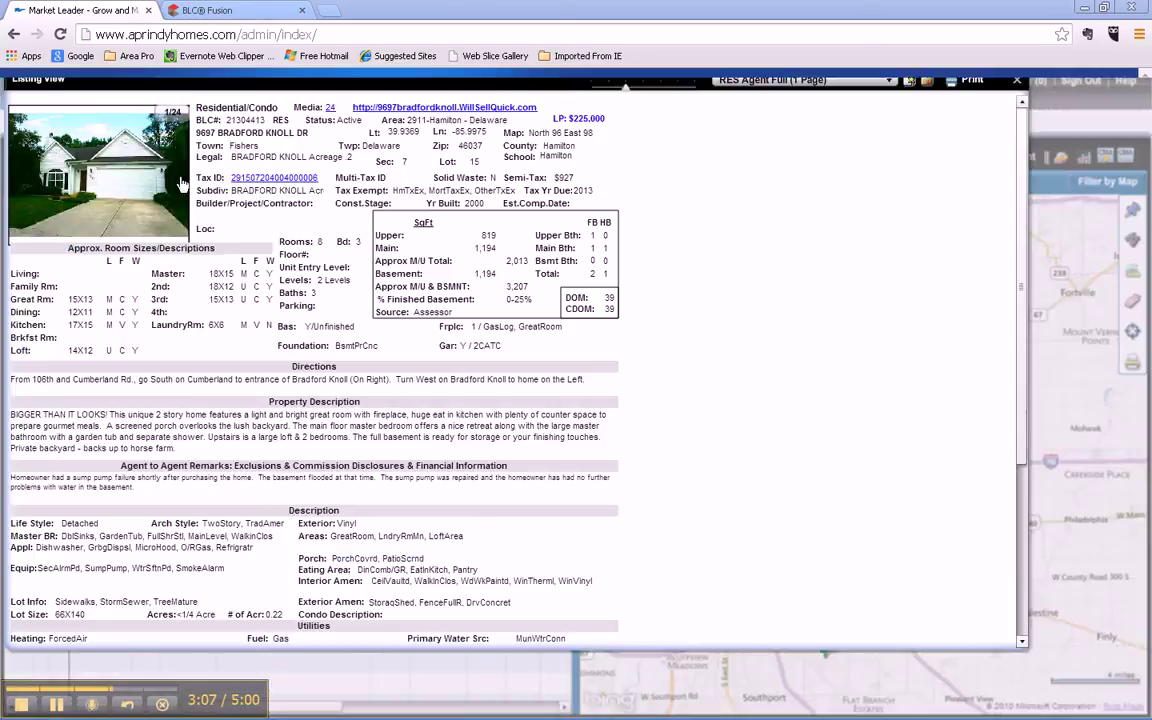
double_click(244, 120)
right_click(252, 119)
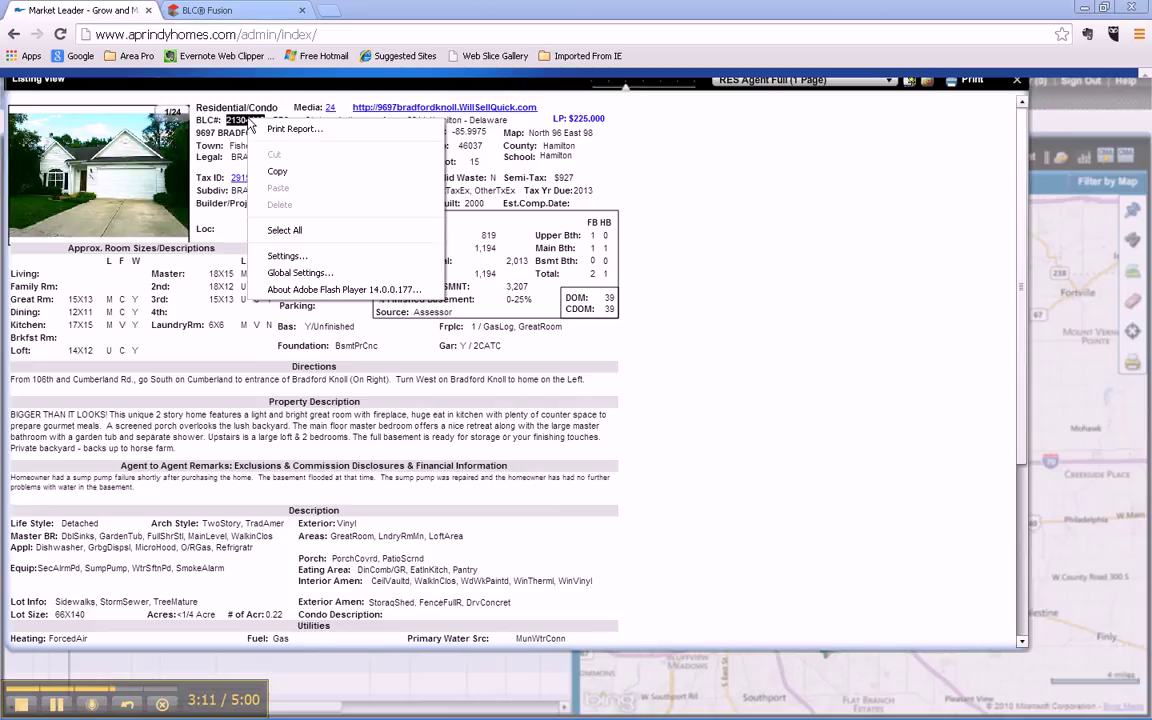
click(279, 174)
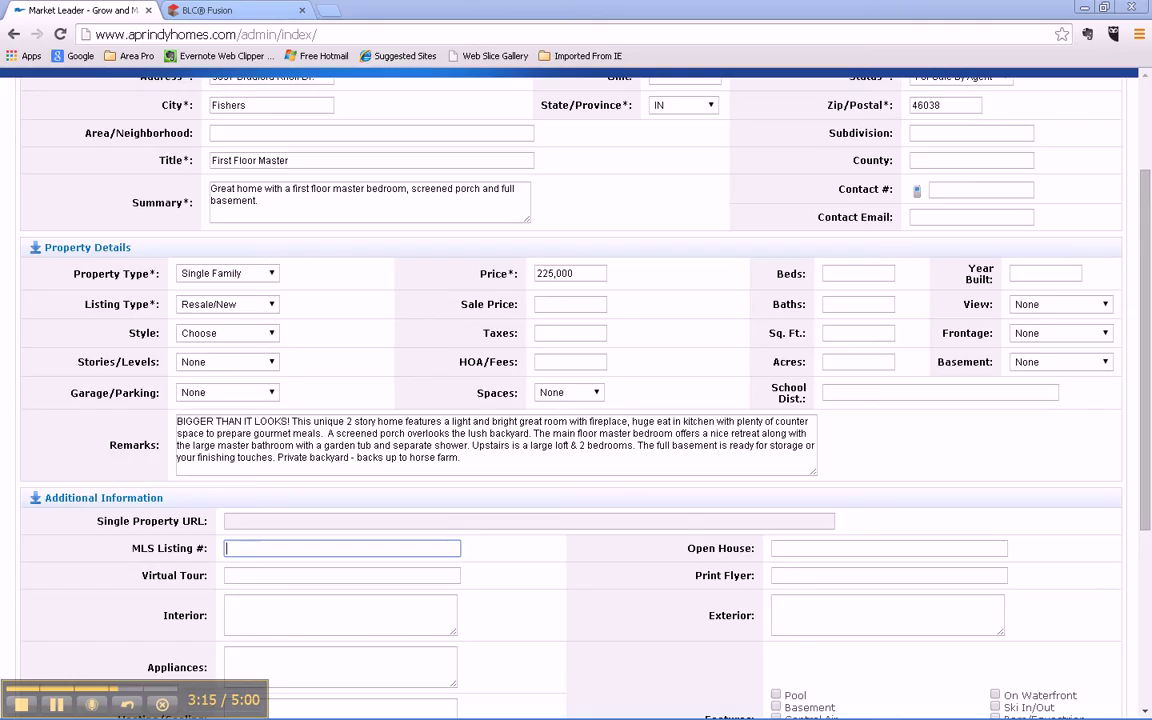
Step: Paste 21304413 into MLS Listing # and save the new showcase property
right_click(232, 549)
click(262, 376)
scroll(1147, 387, down, 3)
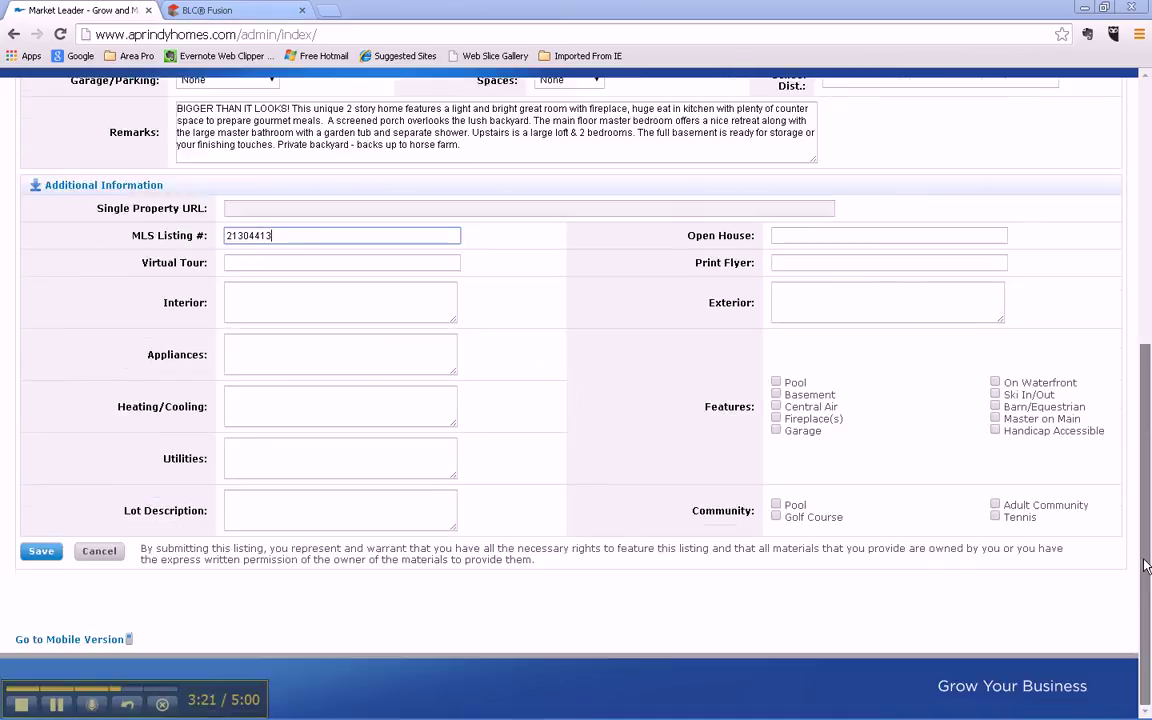
click(40, 553)
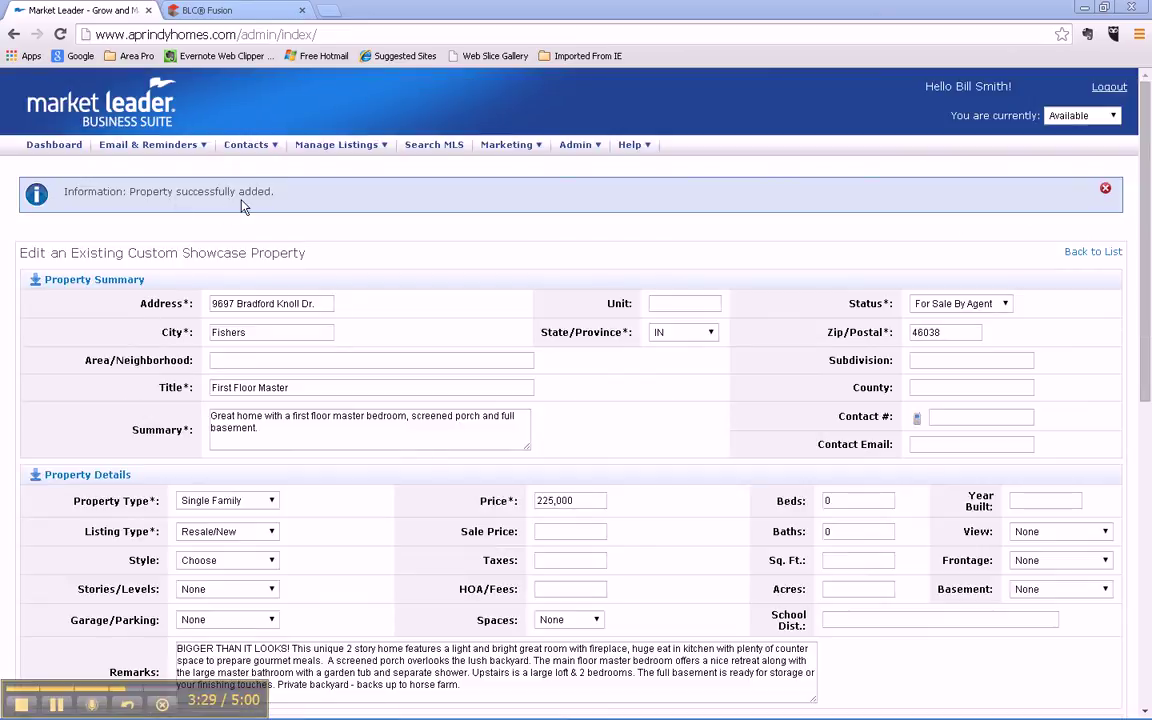
mouse_move(247, 153)
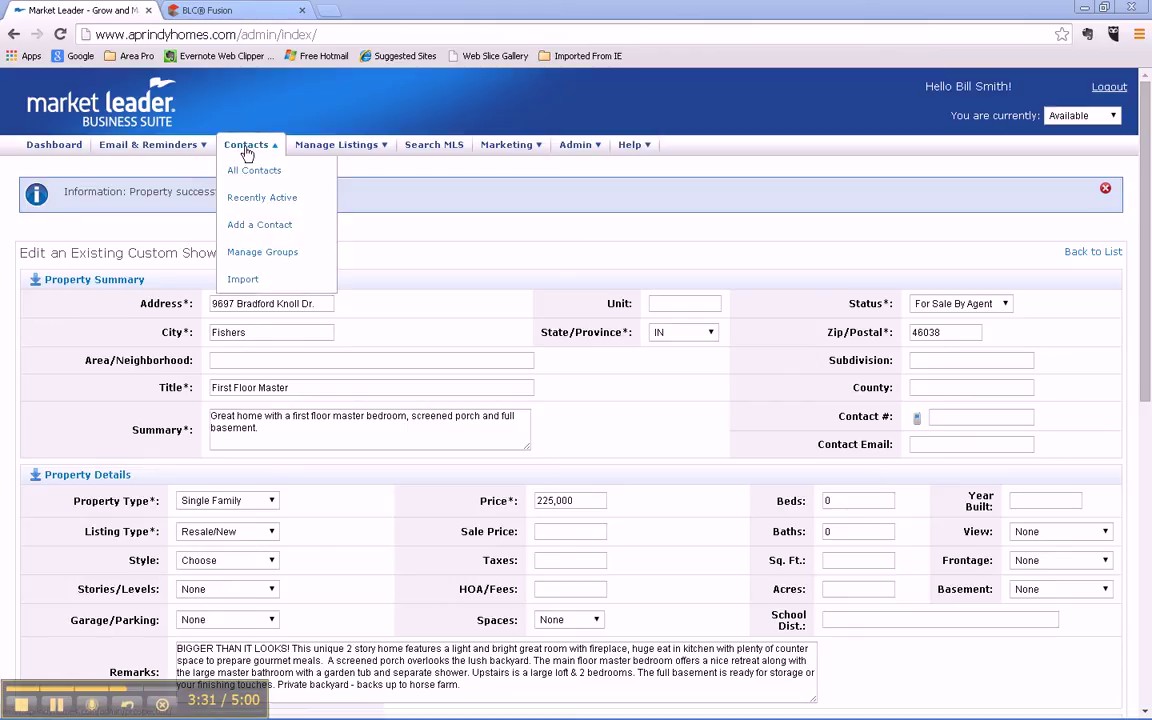
mouse_move(314, 150)
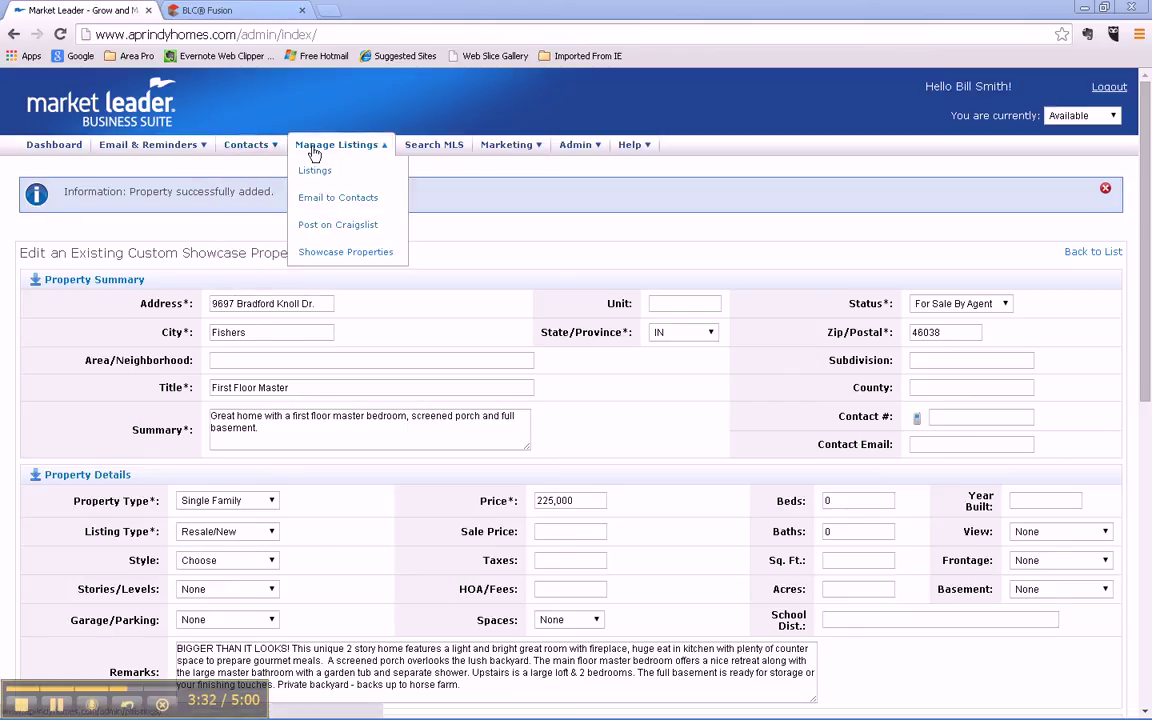
click(340, 254)
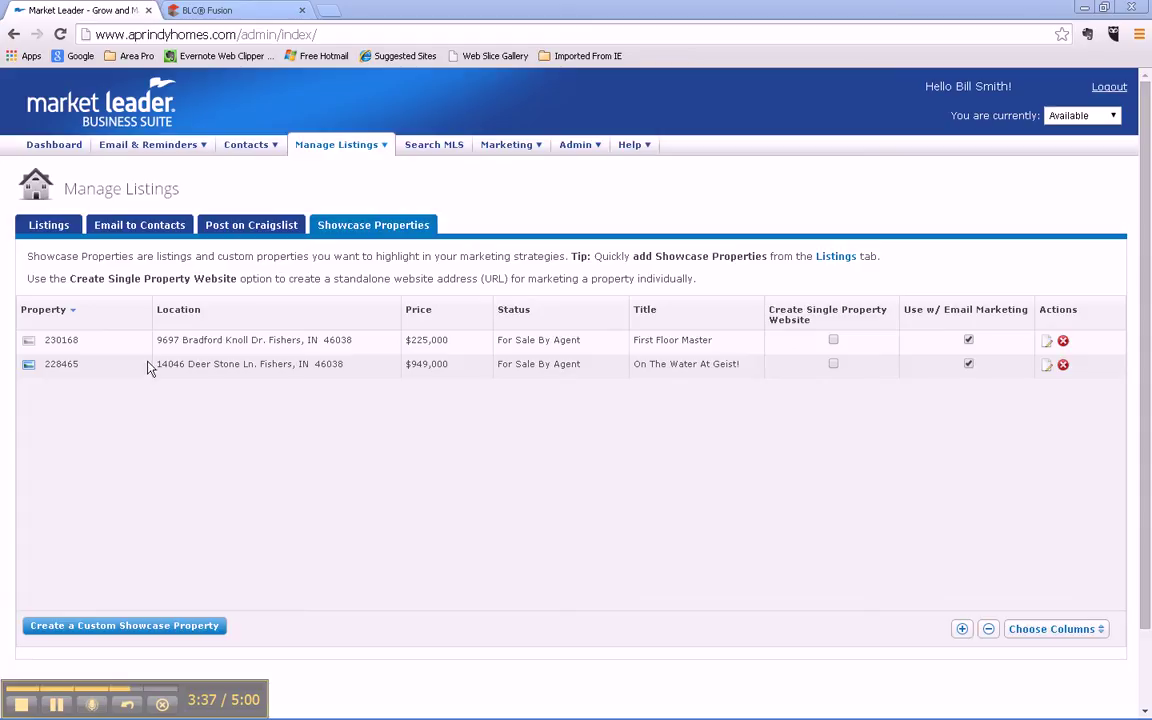
click(1047, 344)
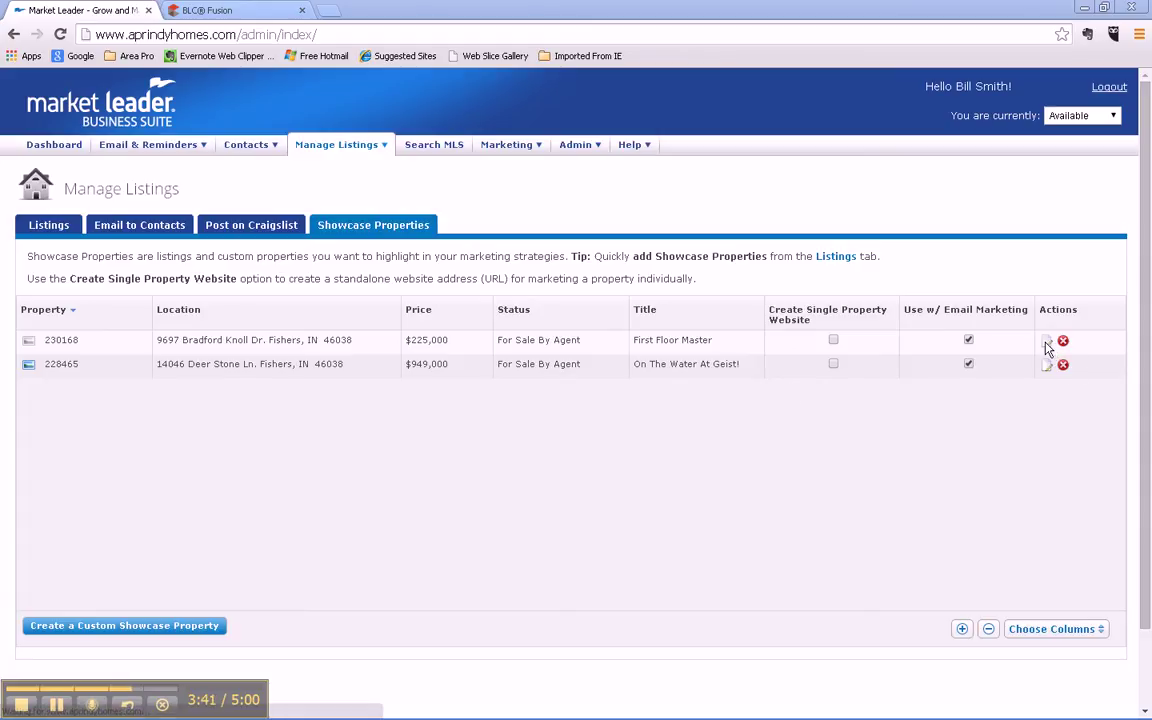
Step: Start adding a property image and browse to the Craigs List > Listing Photos folder
scroll(705, 497, down, 3)
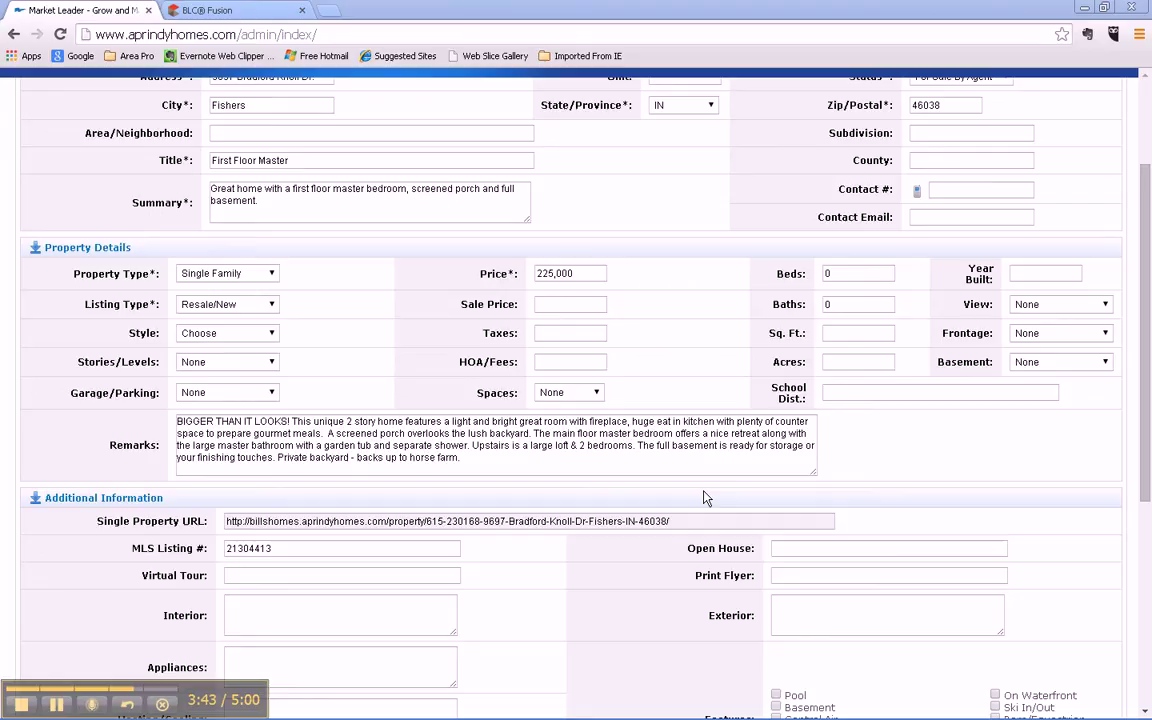
scroll(705, 497, down, 5)
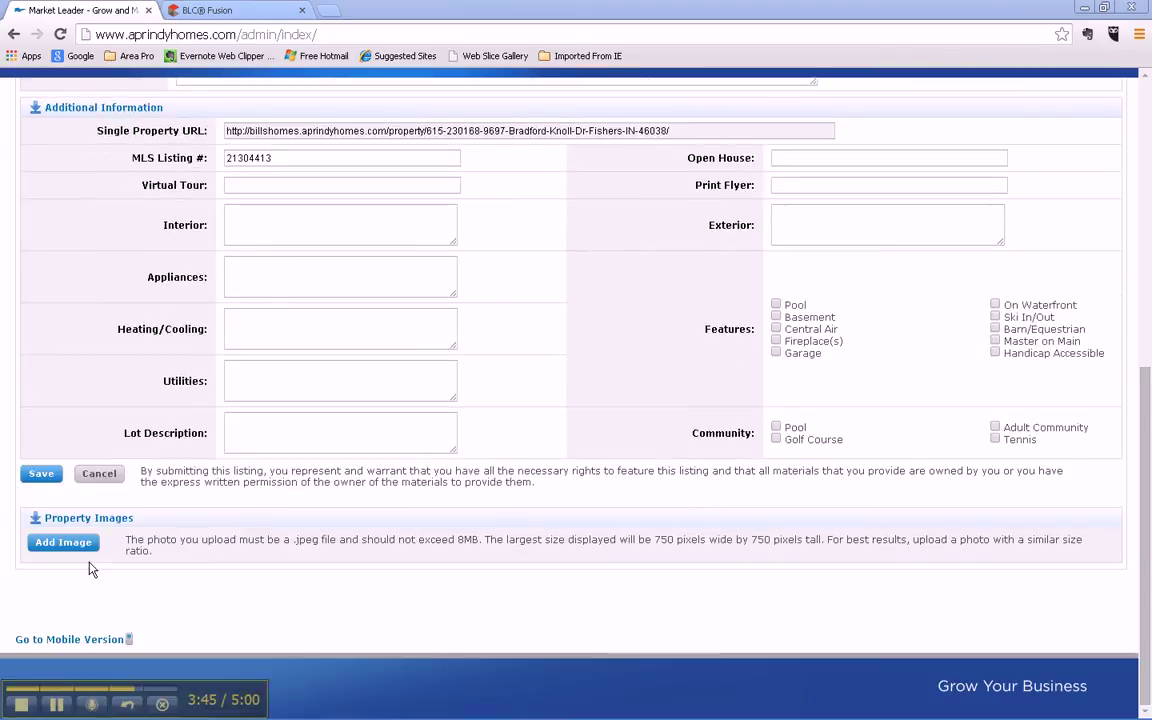
click(63, 542)
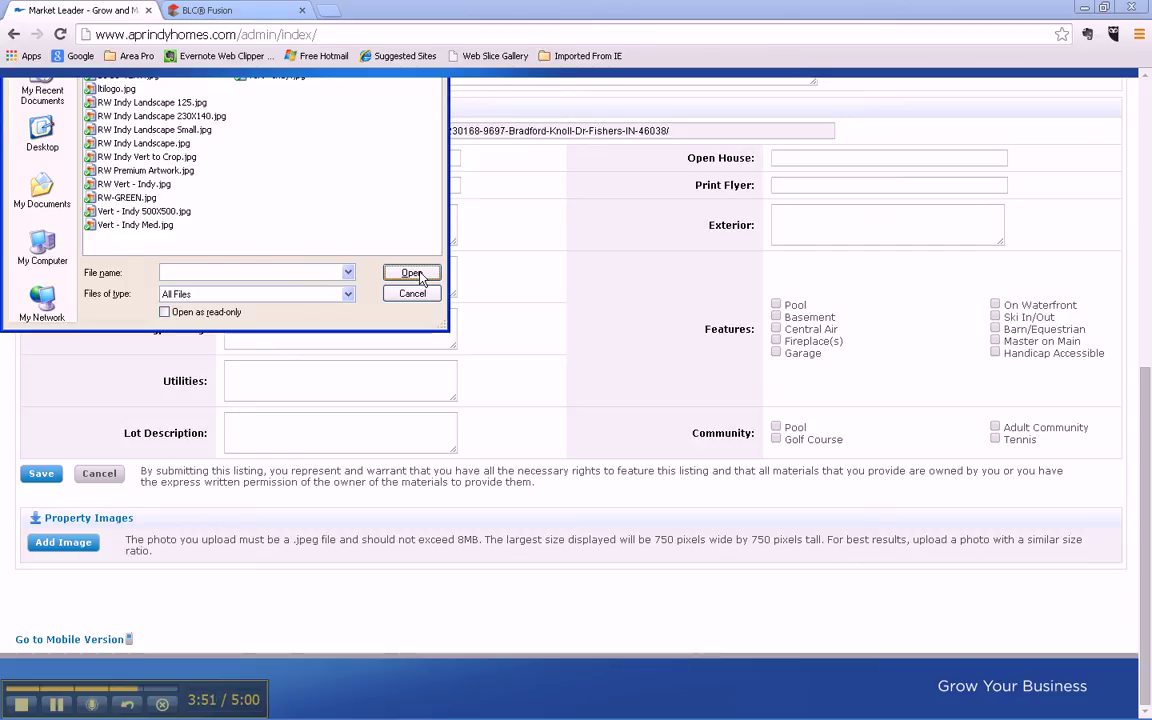
key(F4)
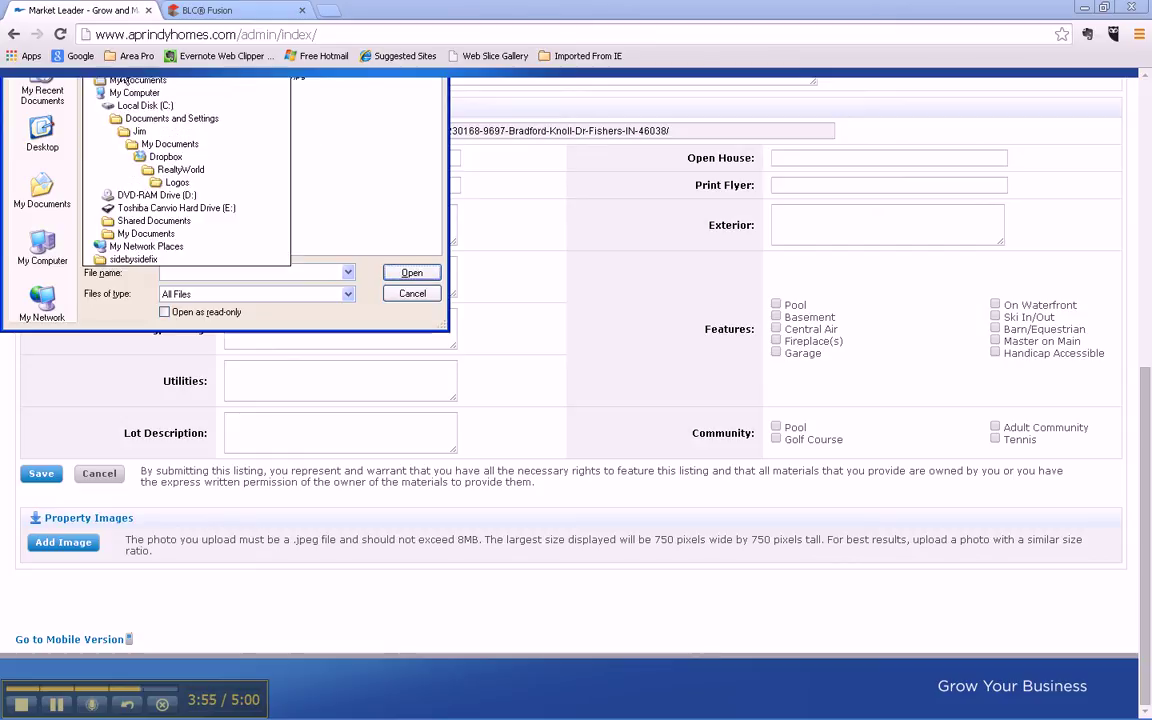
key(Home)
key(Return)
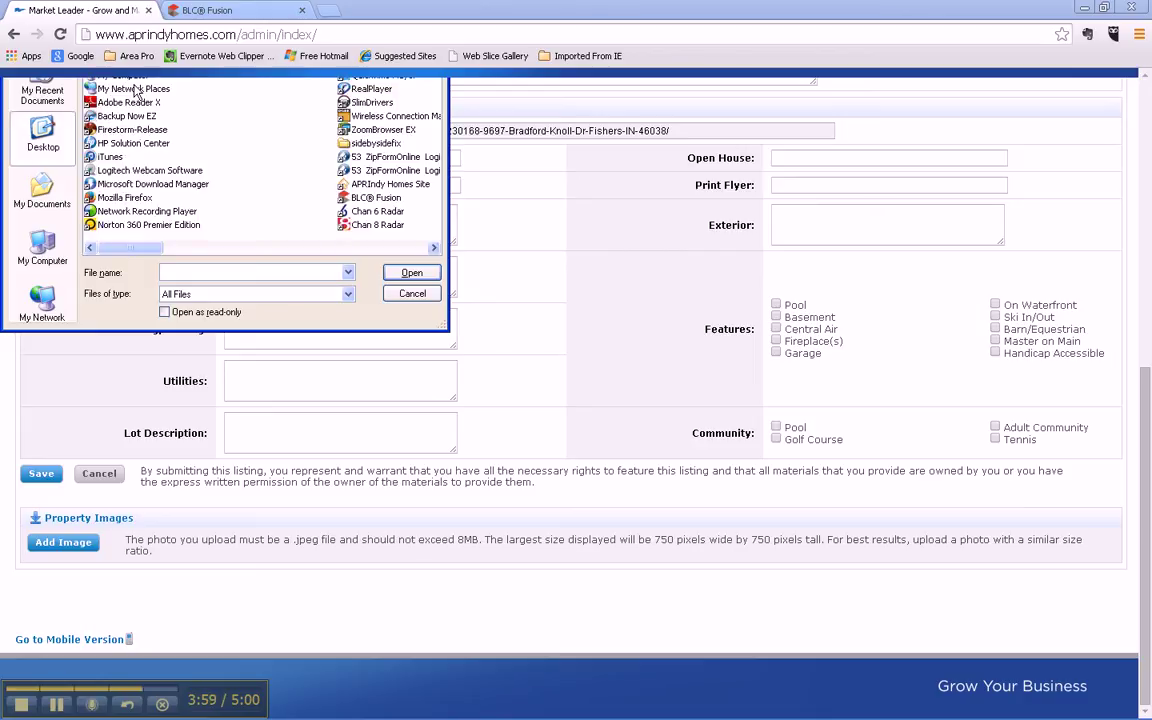
double_click(112, 78)
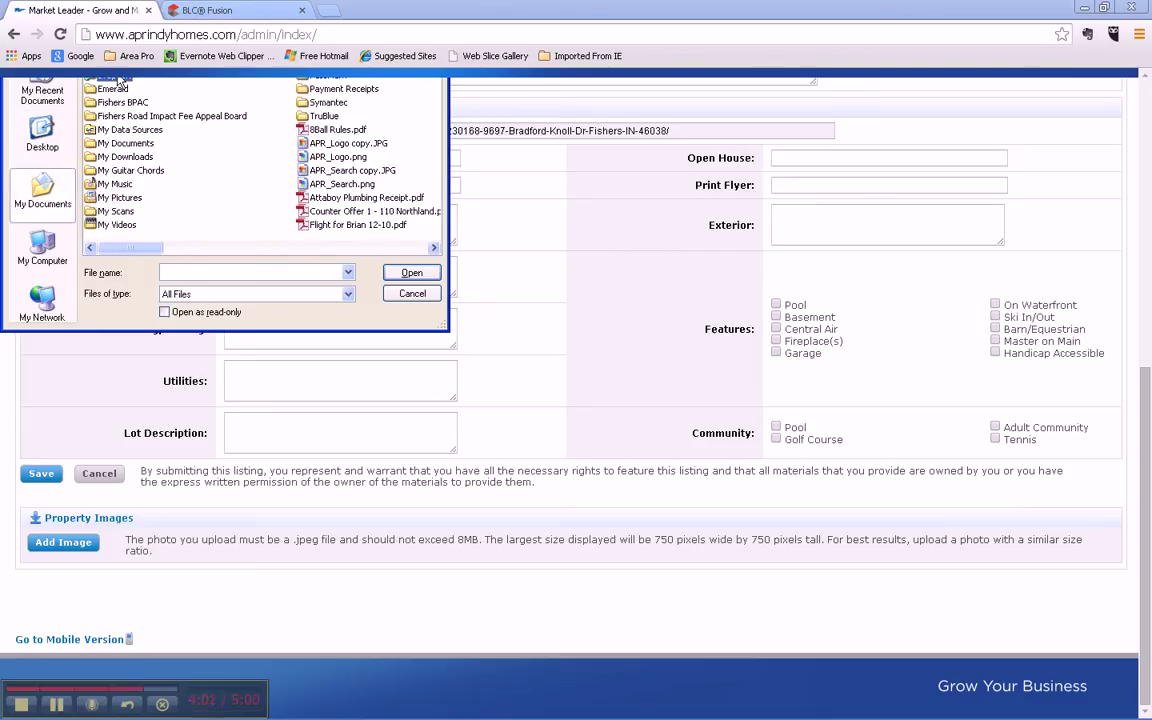
double_click(105, 86)
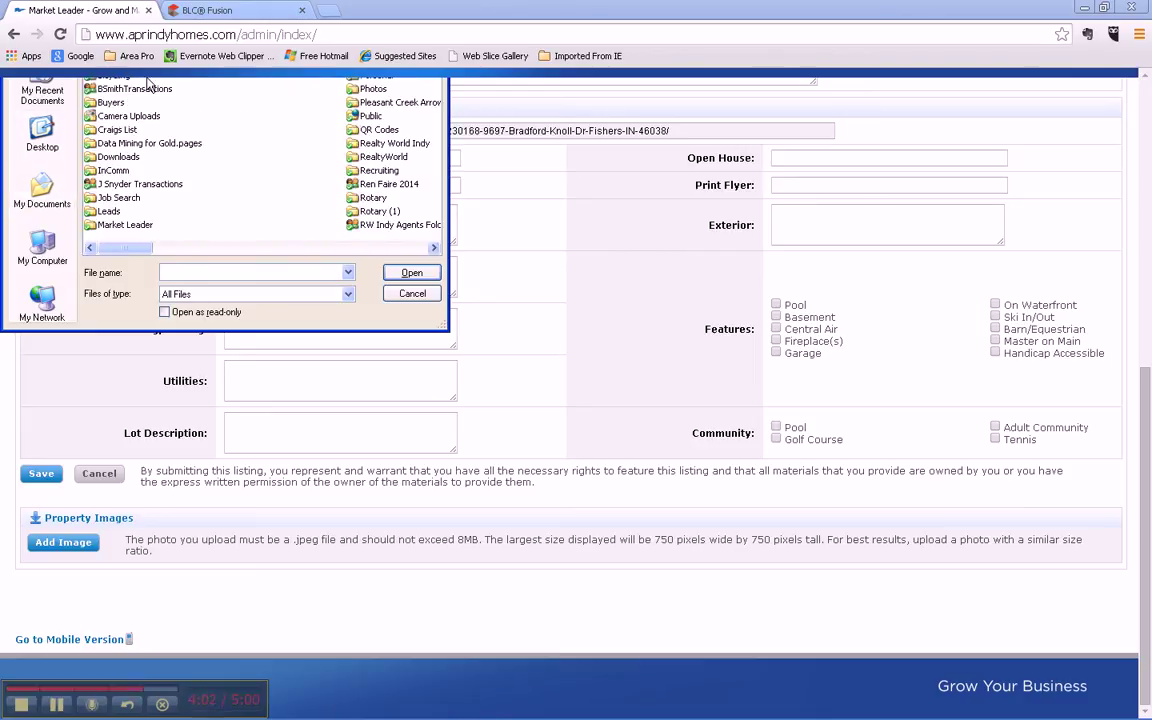
double_click(113, 130)
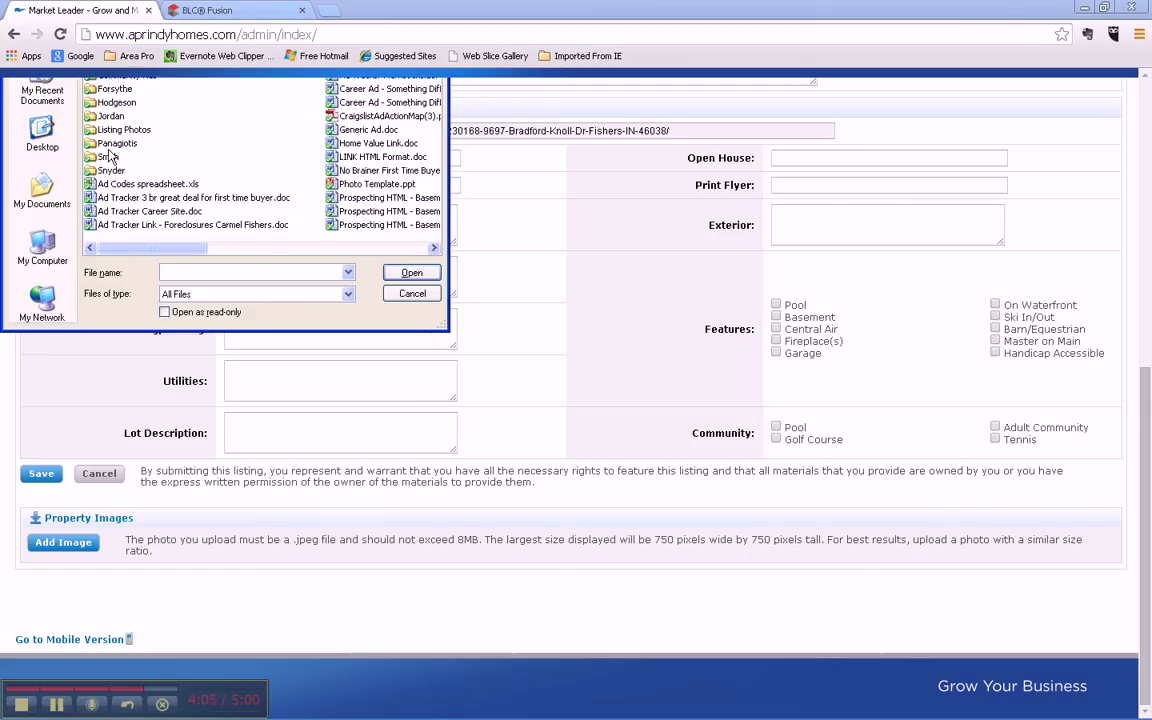
click(112, 131)
double_click(110, 135)
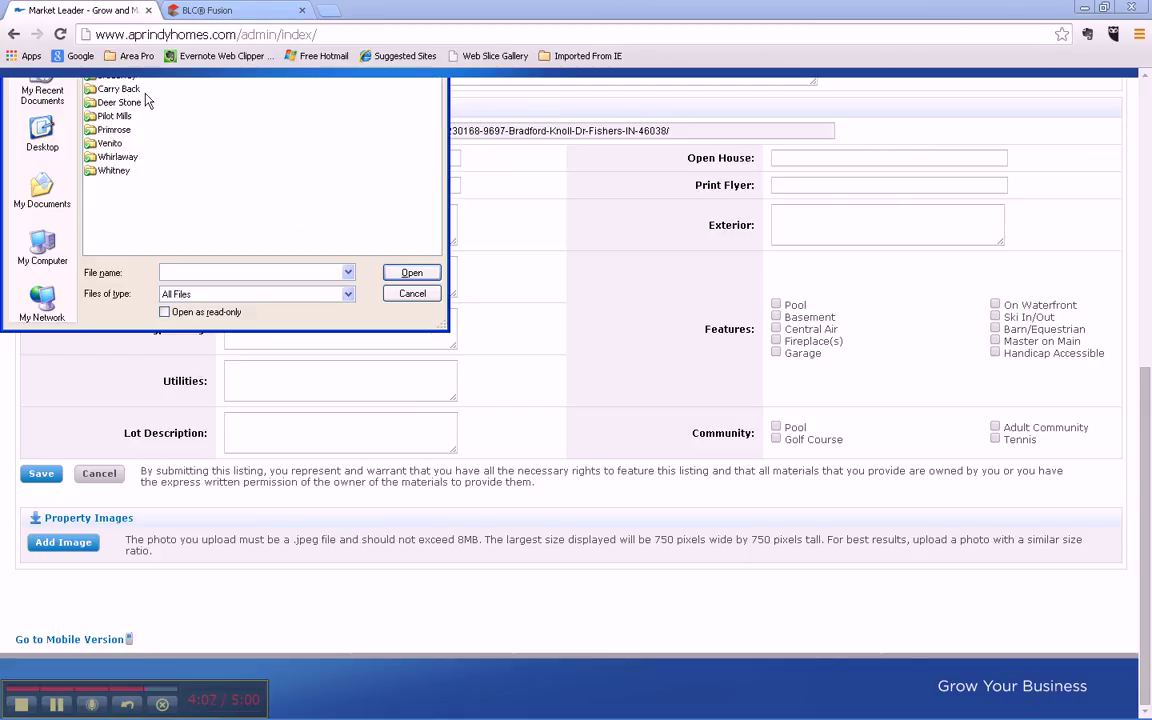
Step: Upload 21304413_101_12.jpg from the property's photo folder as the primary image
double_click(113, 130)
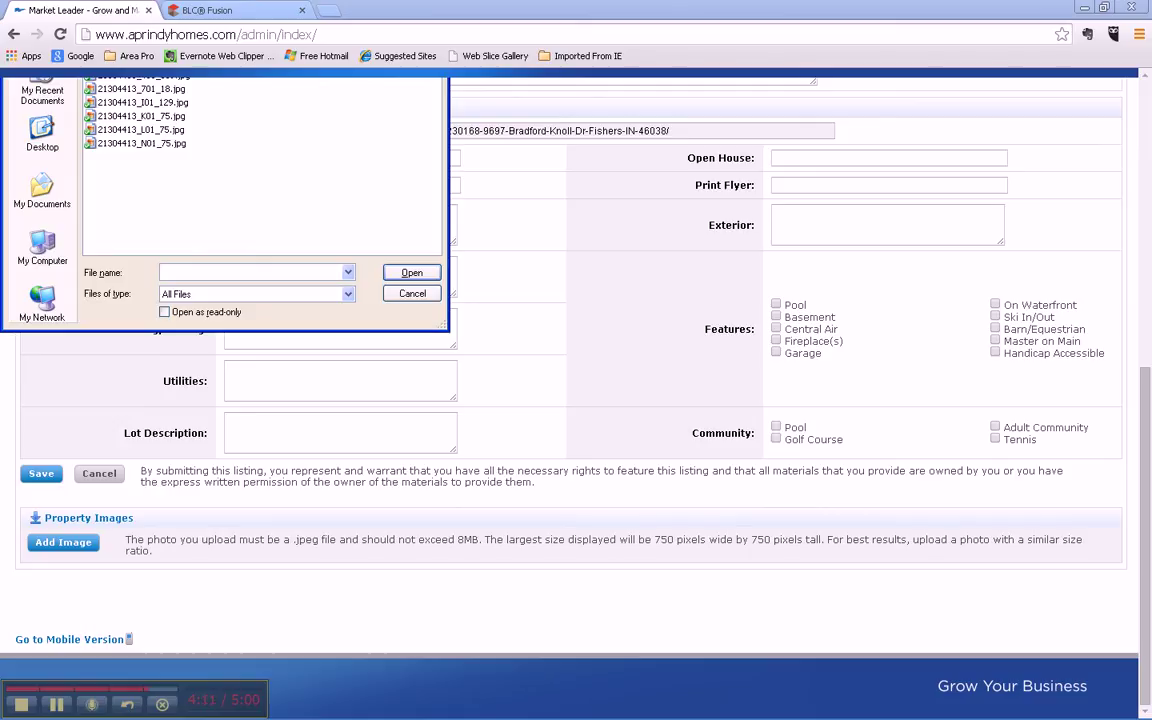
click(350, 80)
click(123, 92)
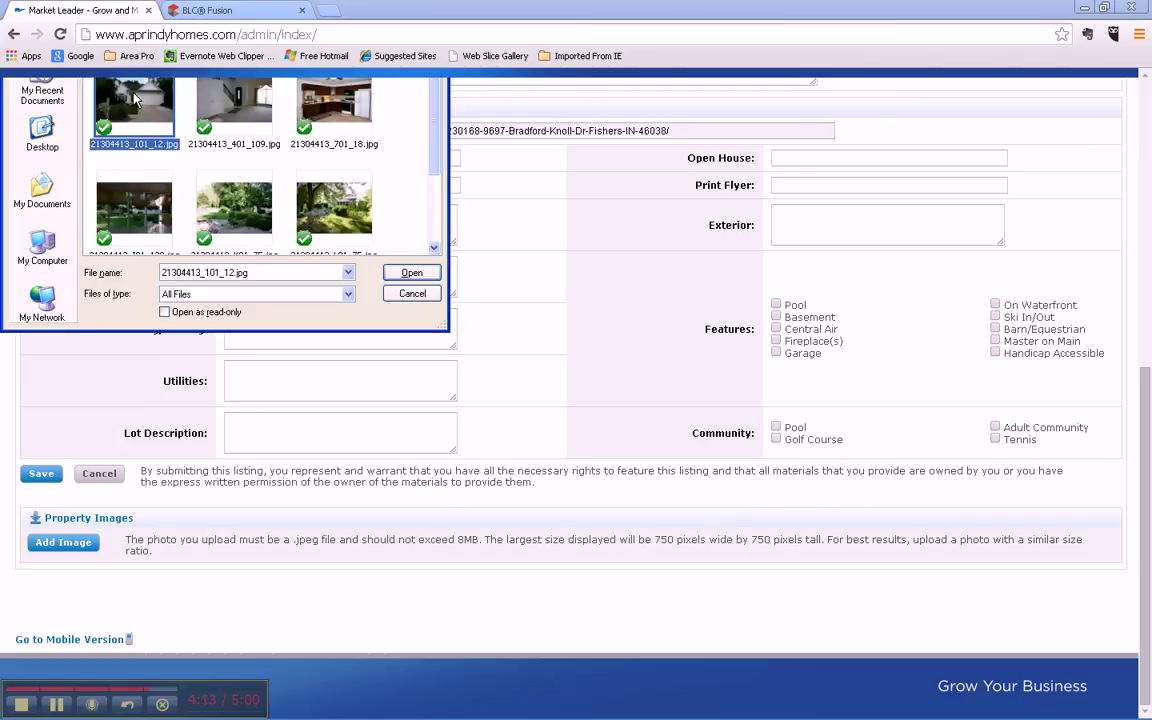
click(411, 273)
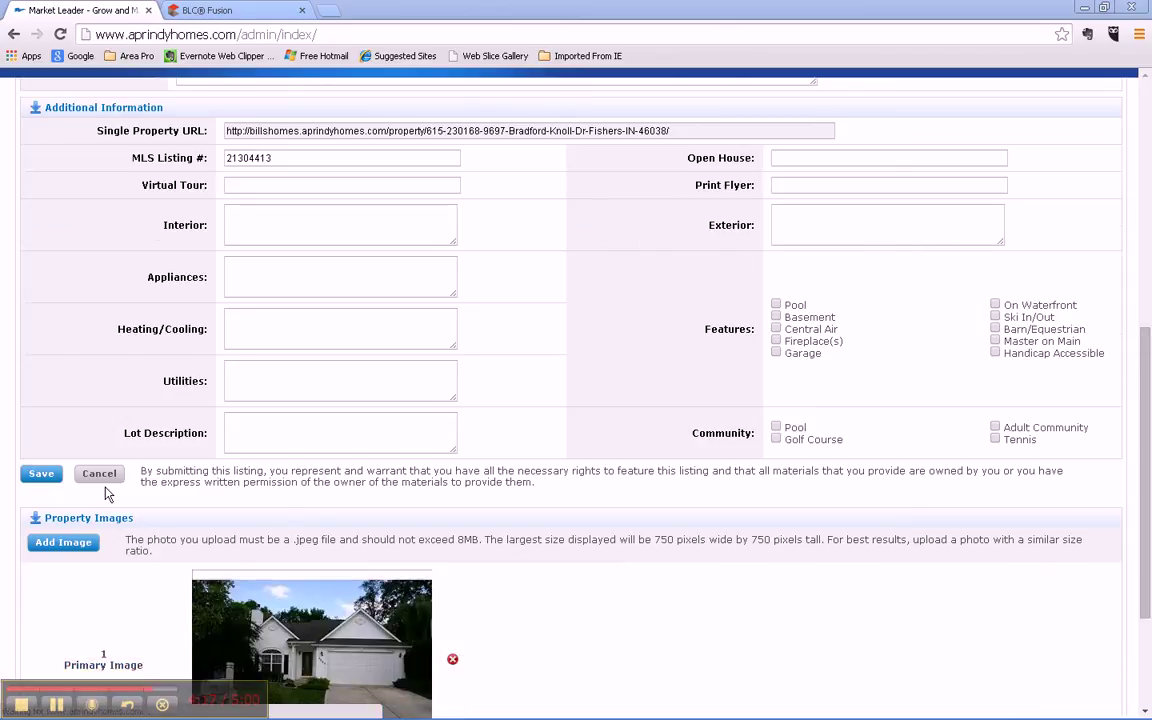
Step: Add the interior photo 21304413_401_109.jpg to the property
scroll(165, 523, up, 3)
scroll(165, 523, up, 1)
scroll(140, 496, down, 5)
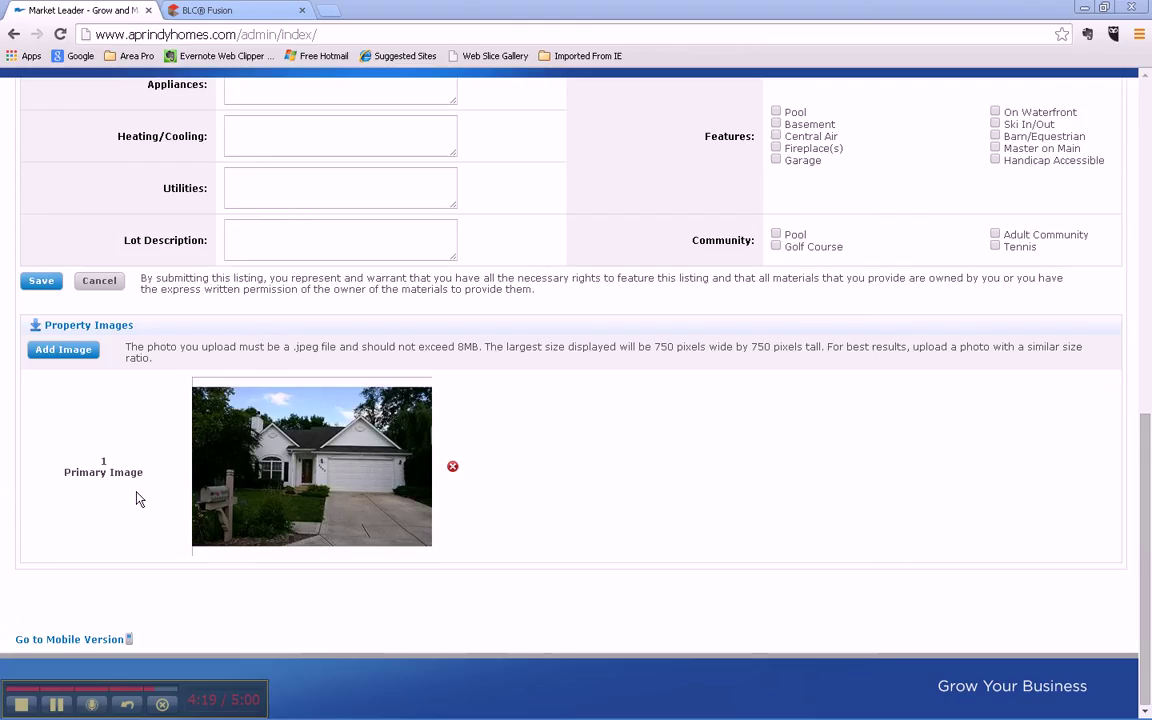
click(78, 349)
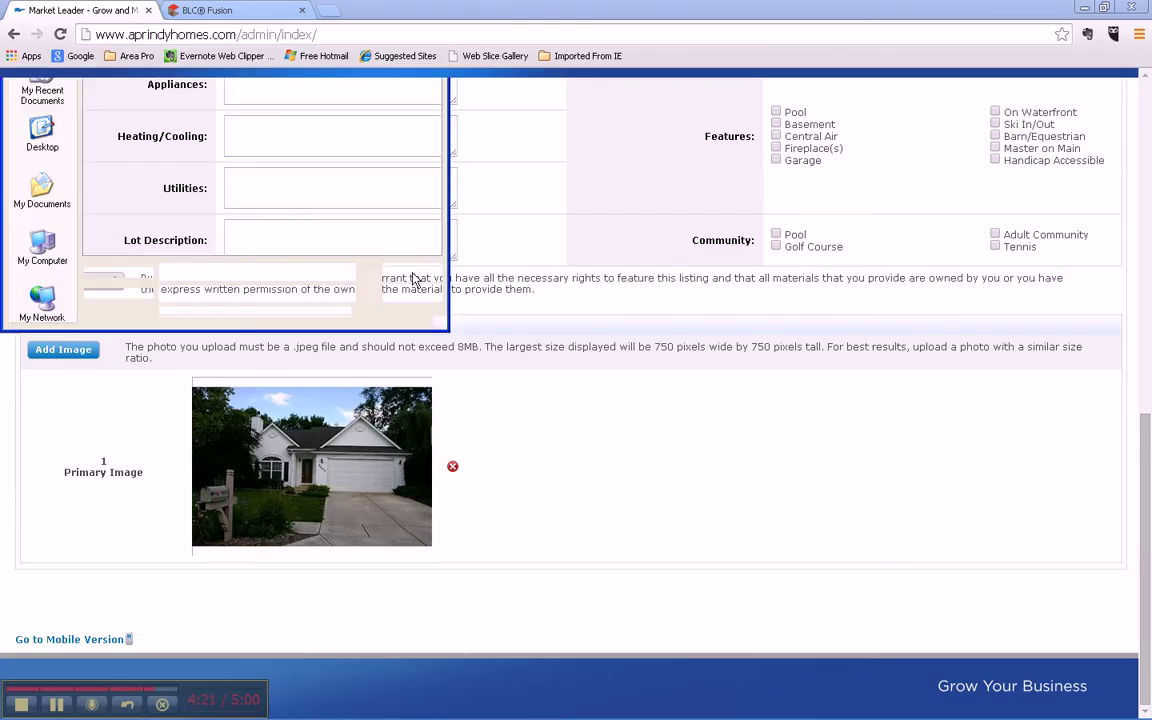
click(104, 77)
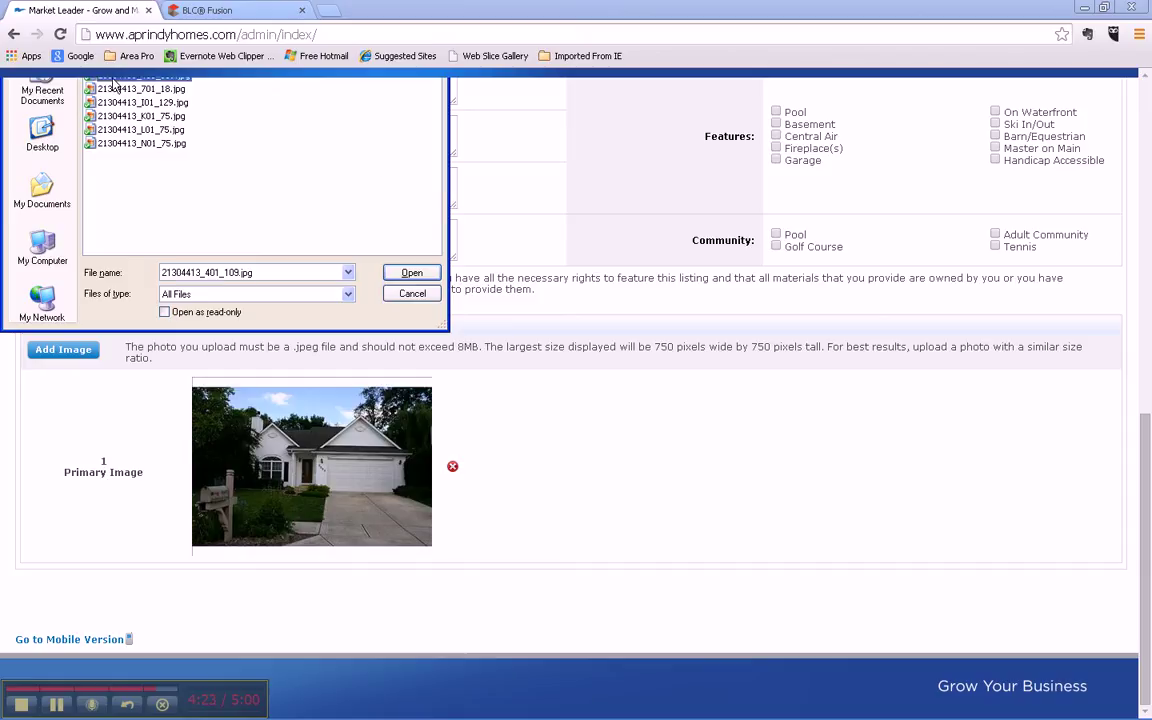
click(412, 274)
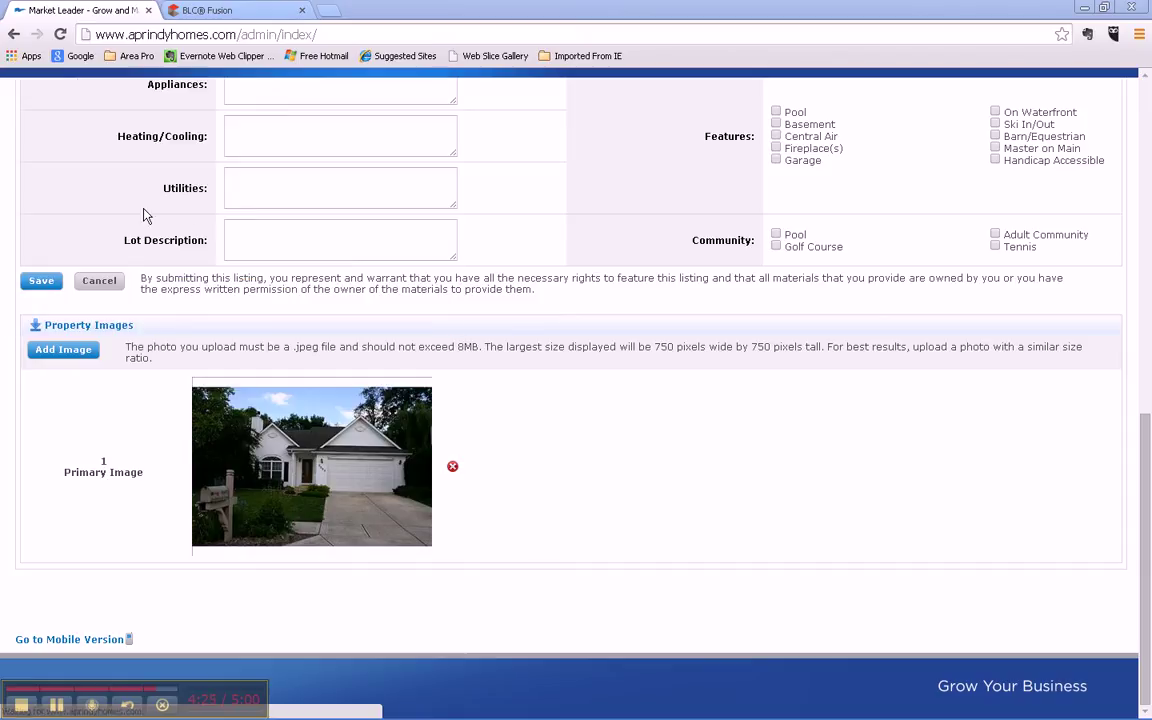
Step: Add a third photo, 21304413_701_18.jpg, to the property
scroll(107, 305, down, 7)
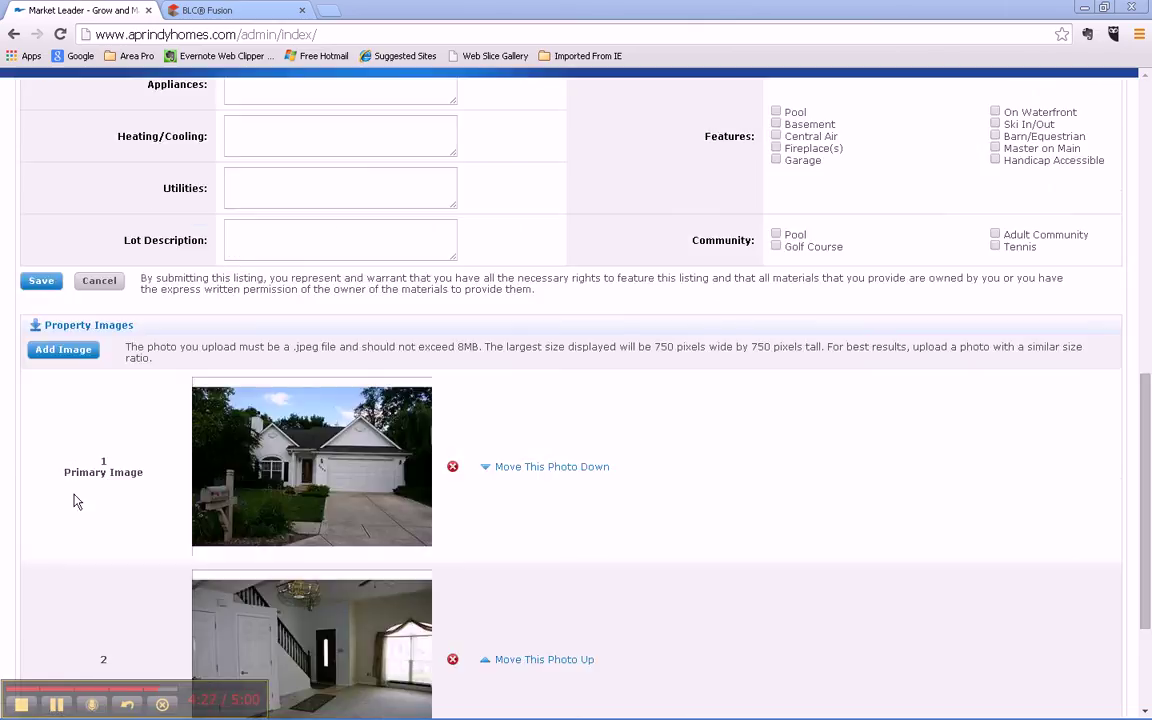
scroll(72, 496, up, 2)
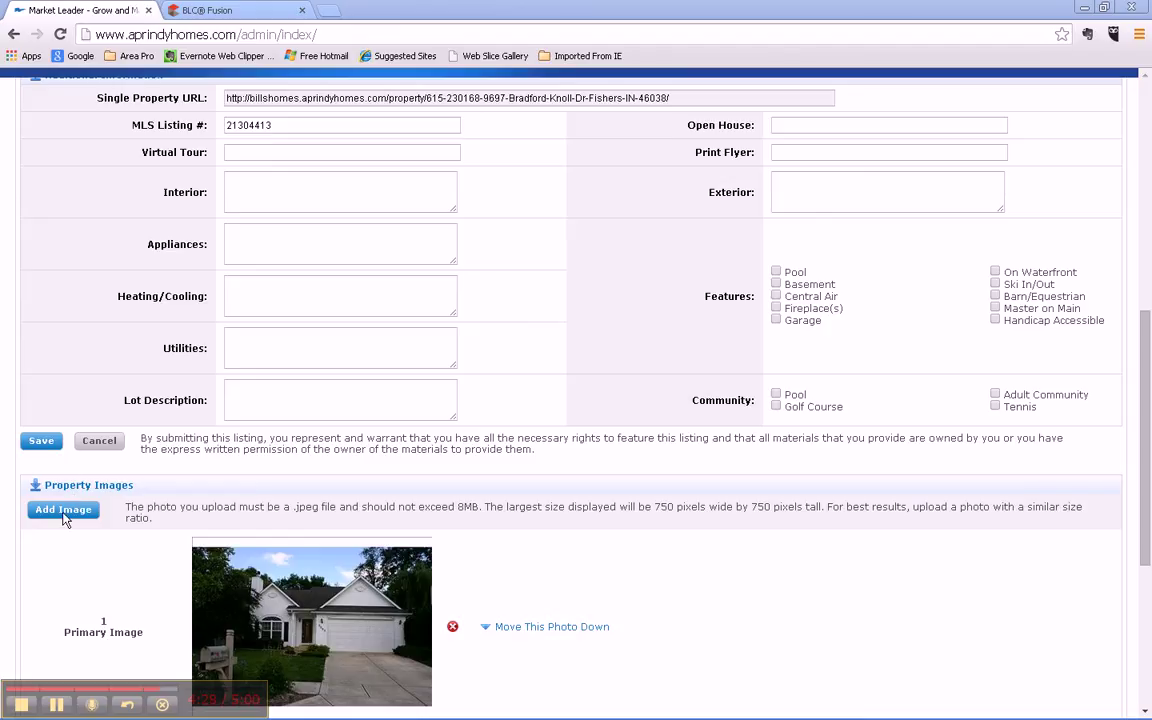
click(66, 512)
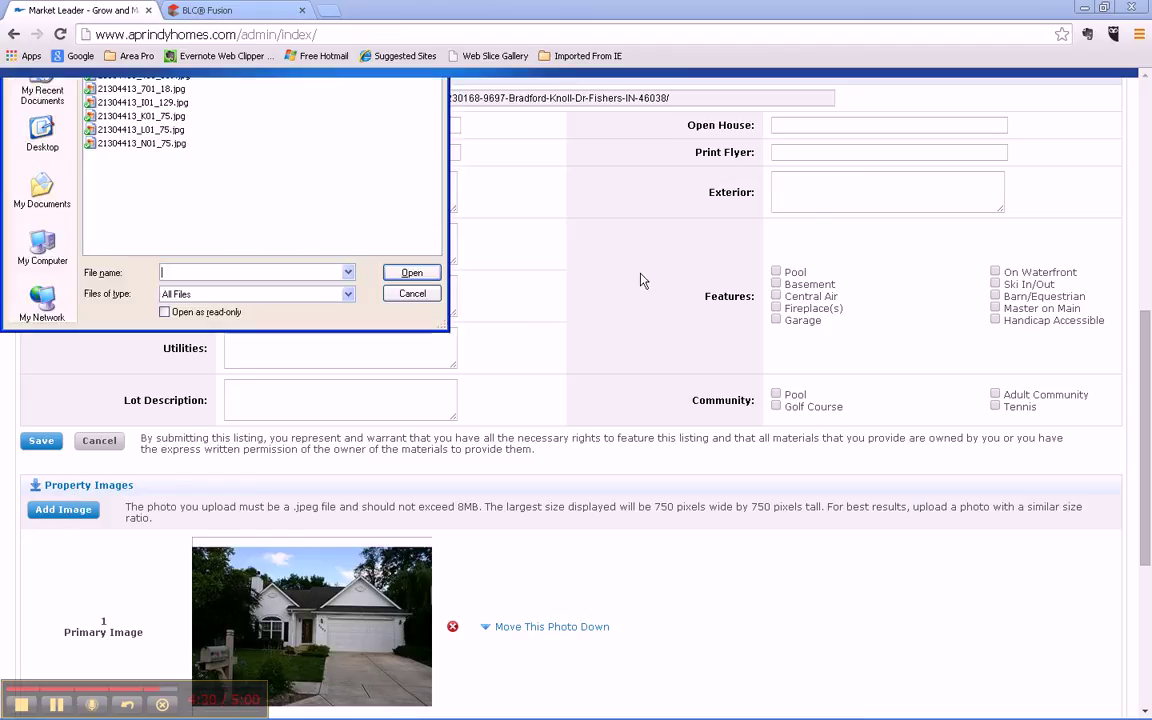
click(100, 90)
click(408, 271)
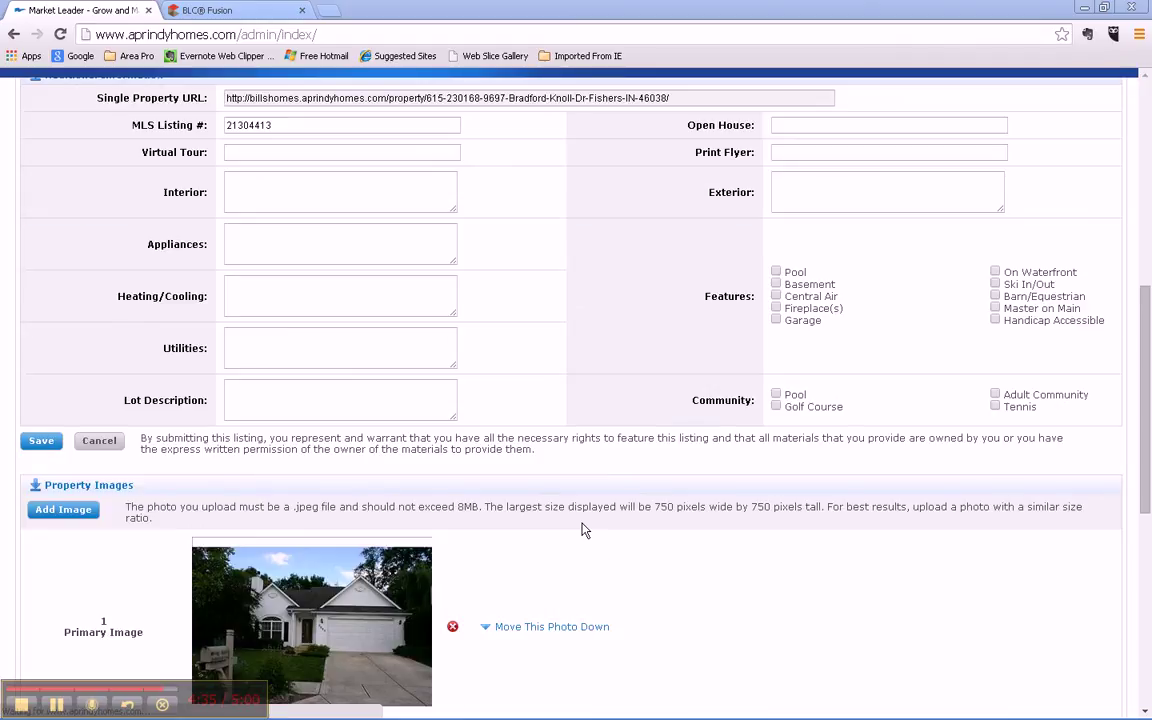
scroll(585, 530, down, 4)
scroll(560, 515, up, 4)
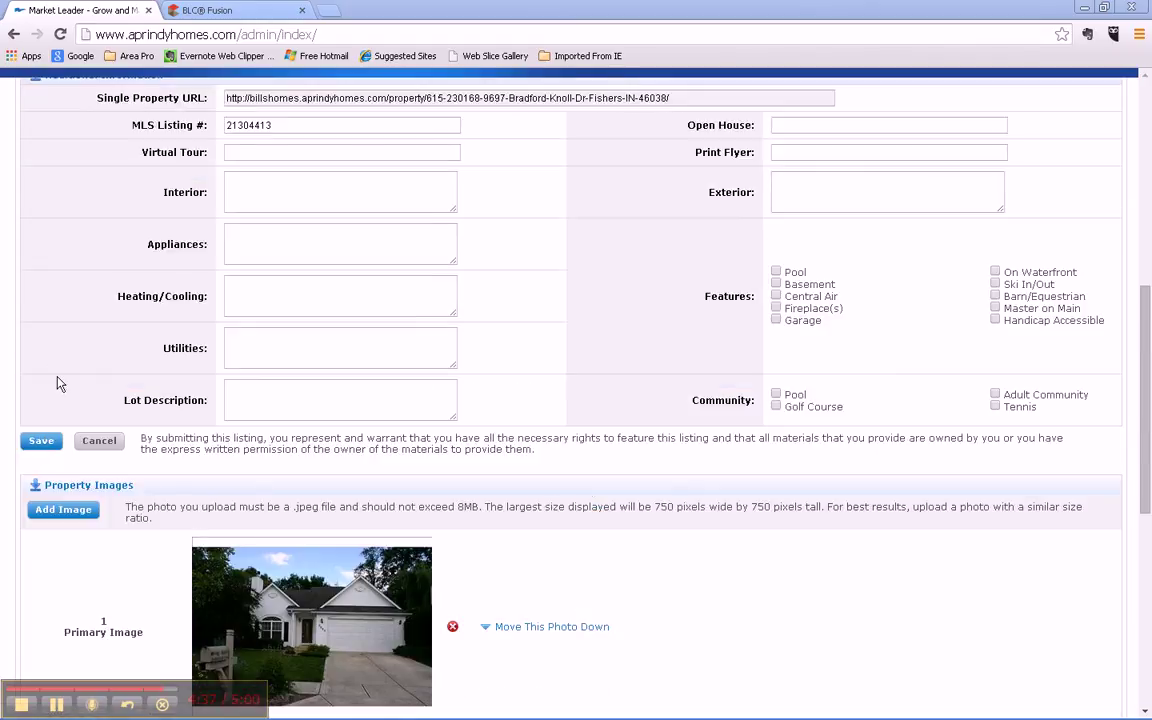
click(41, 440)
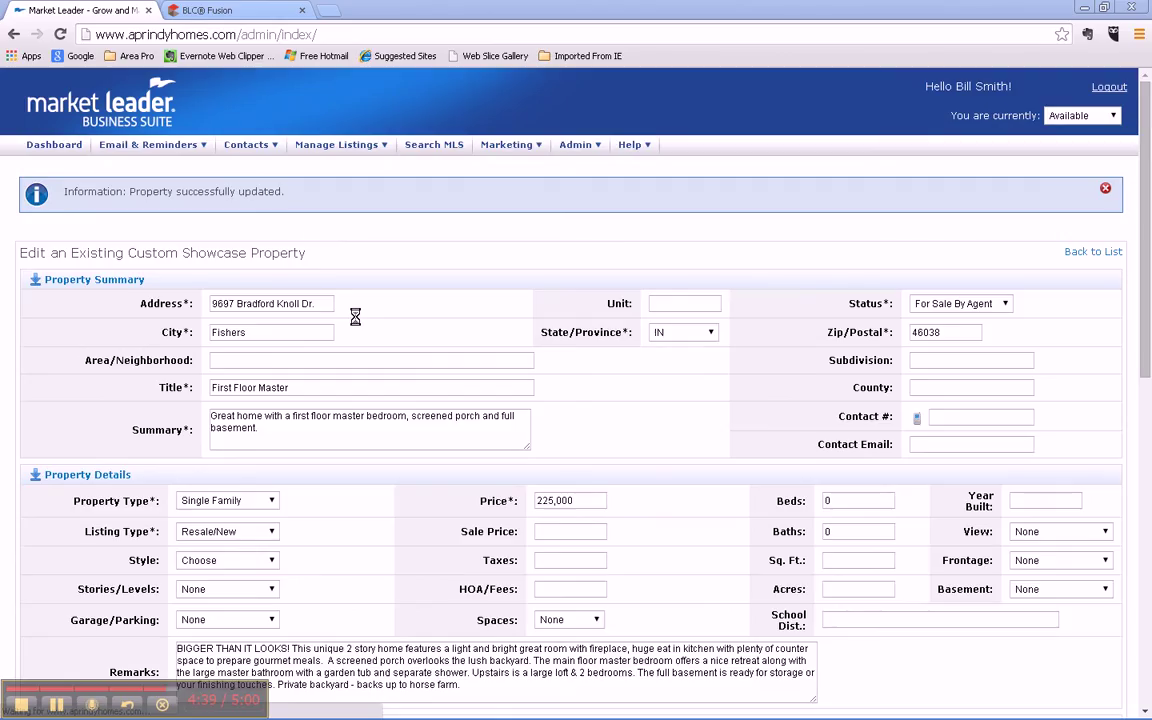